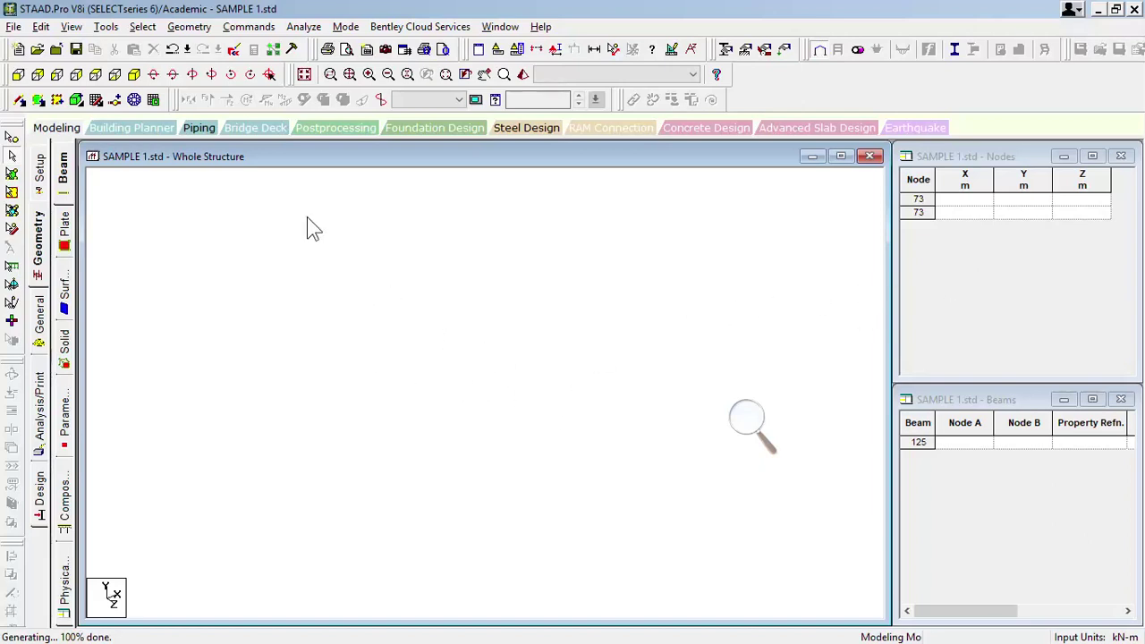
Step: Run the Structure Wizard from the geometry commands and place its window clear of the screen edge
left_click(190, 26)
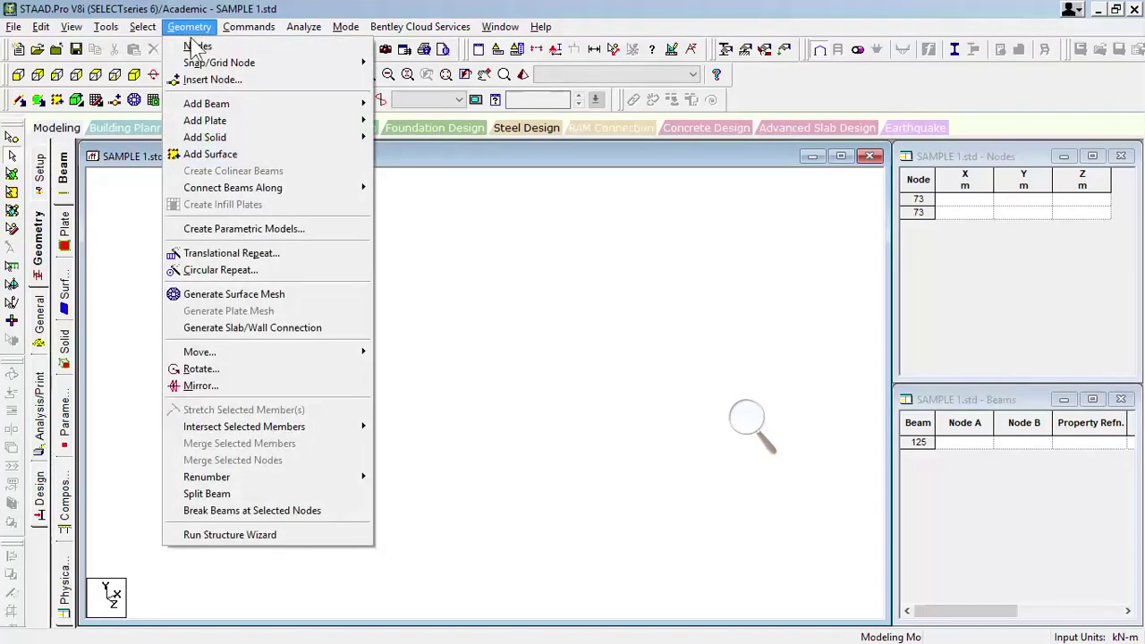
left_click(296, 536)
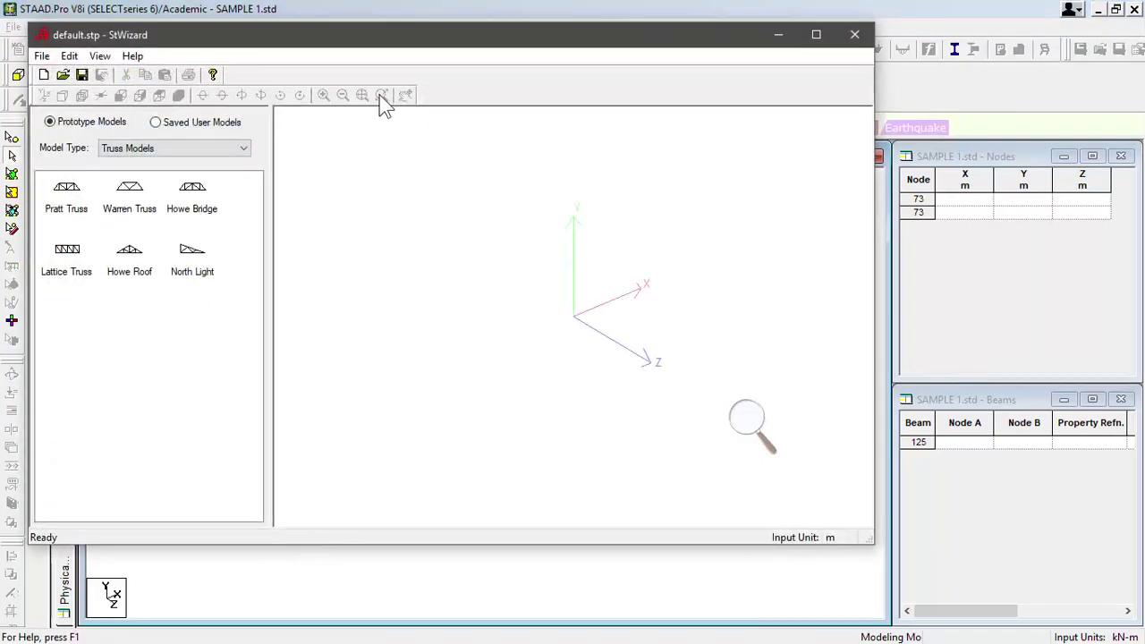
left_click_drag(417, 47, 553, 106)
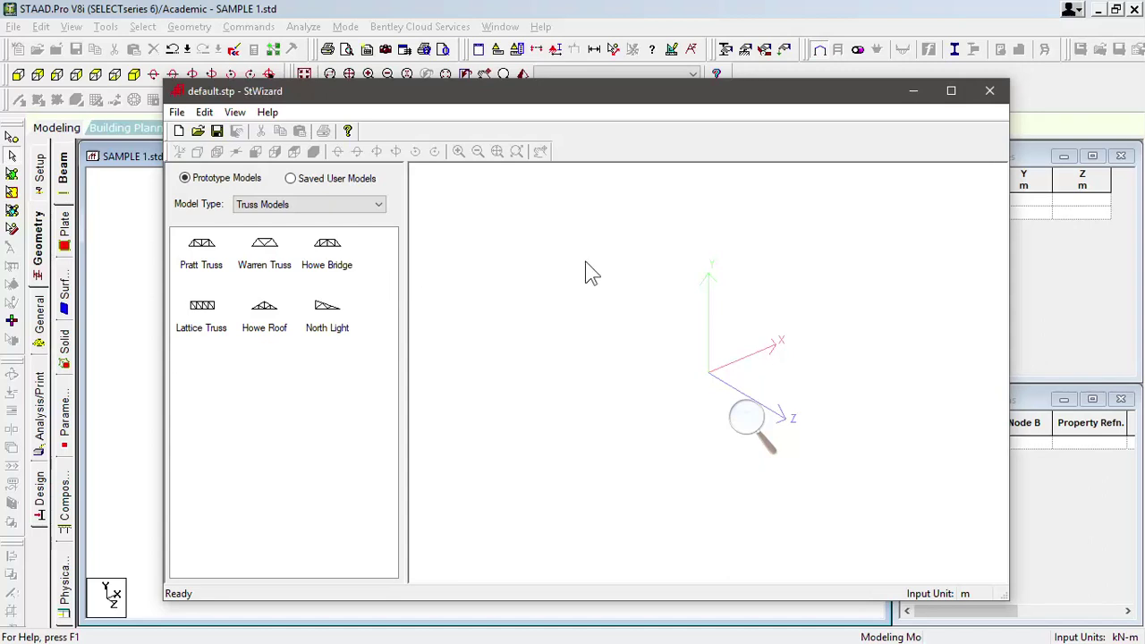
Step: Generate a Pratt Truss prototype with the default parameters and view it in 3D
left_click(203, 269)
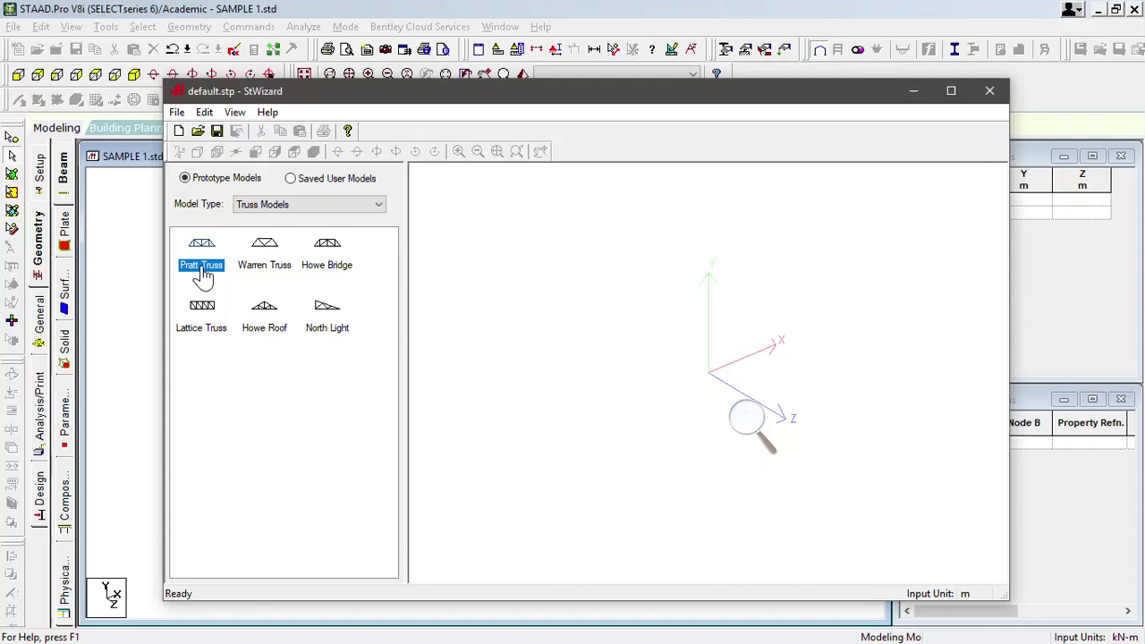
double_click(202, 266)
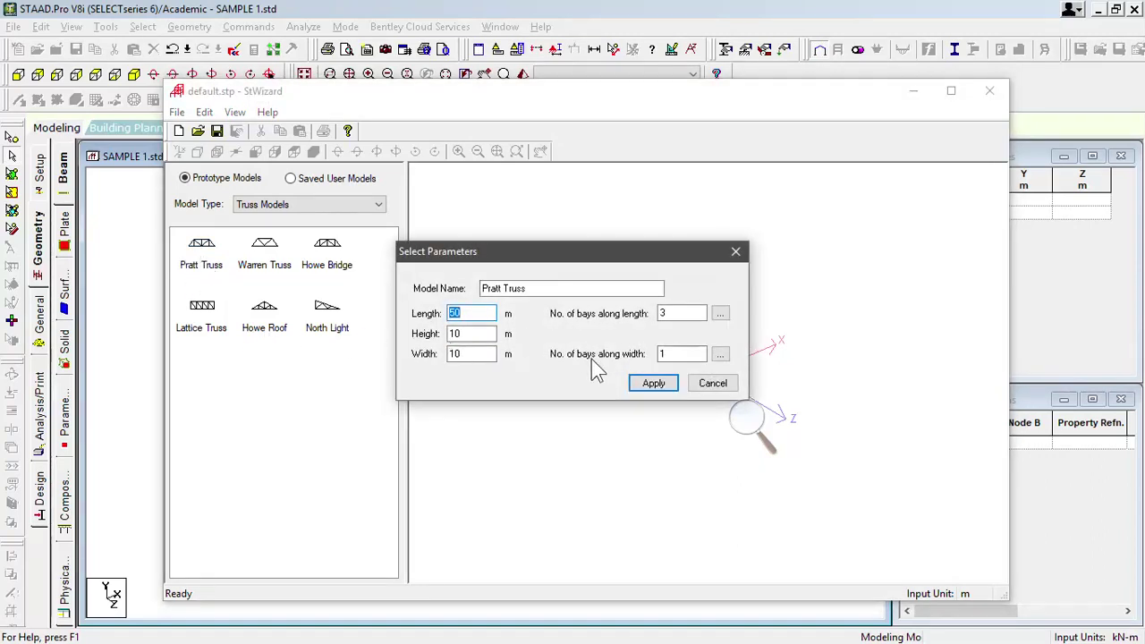
left_click(660, 390)
left_click_drag(666, 398, 711, 444)
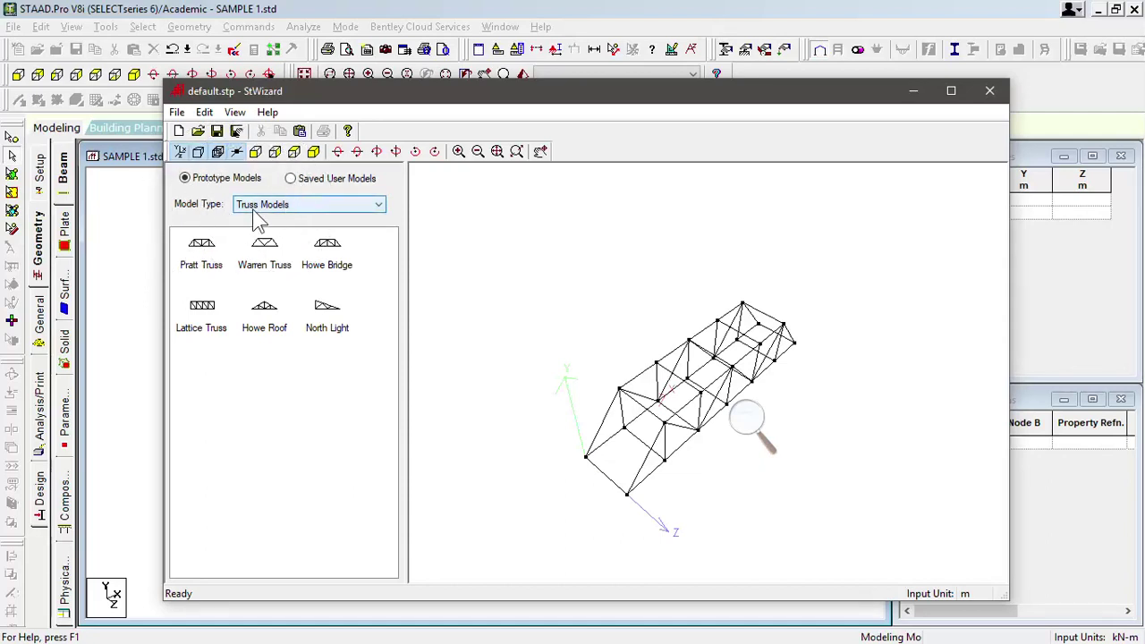
Step: Generate a Spherical Surface from the Surface/Plate Models as a Spherical Cap with default meshing parameters and view it from several angles
left_click(295, 204)
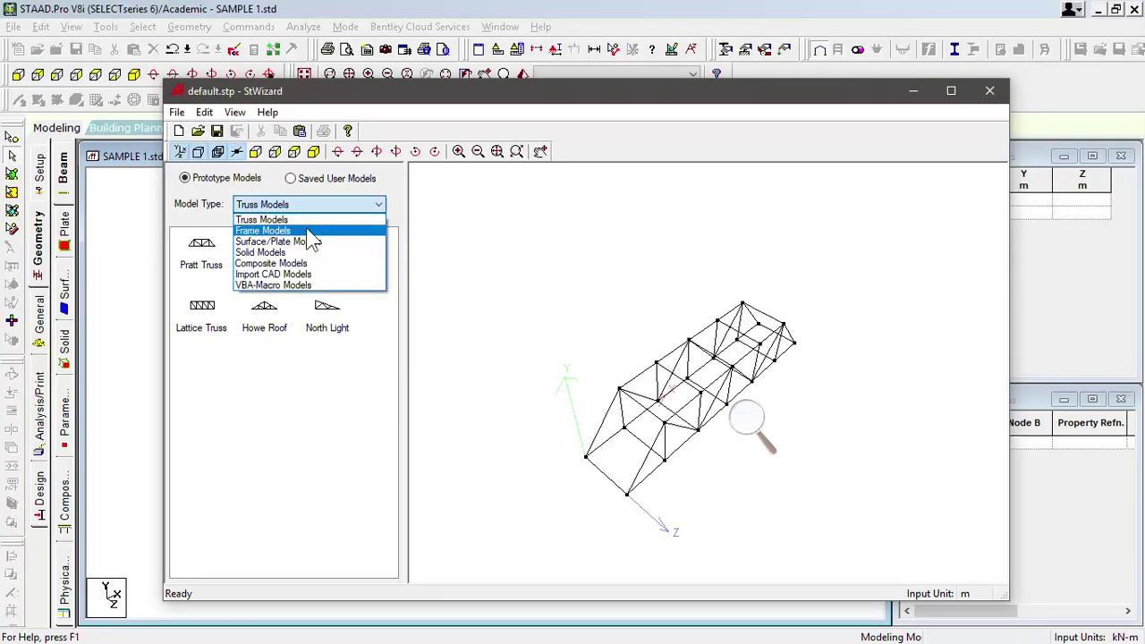
left_click(307, 231)
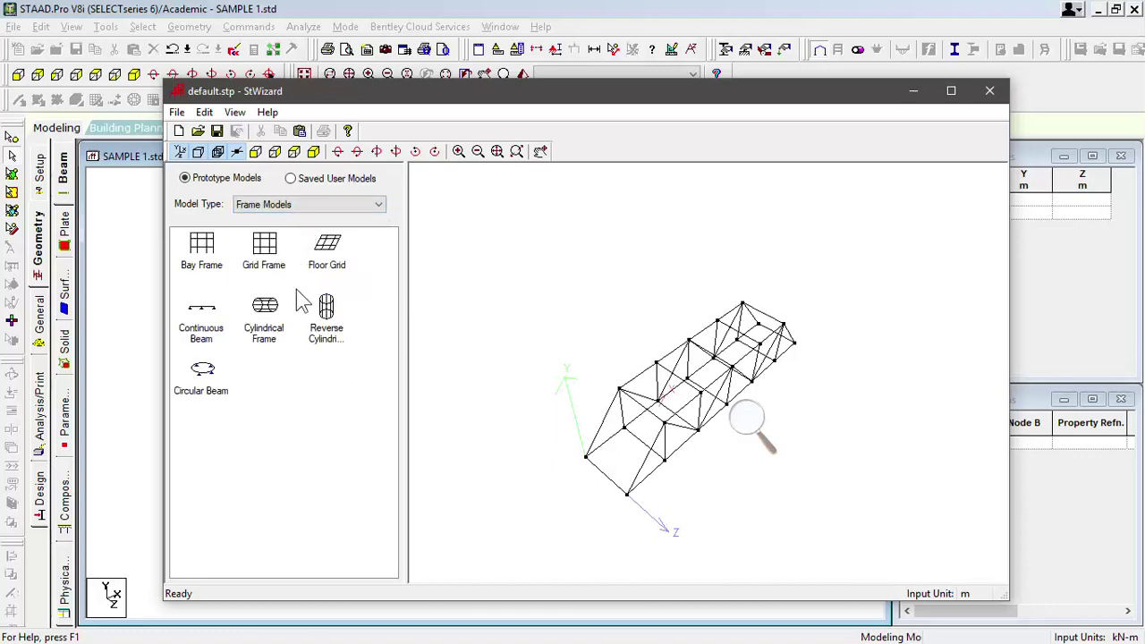
left_click(333, 205)
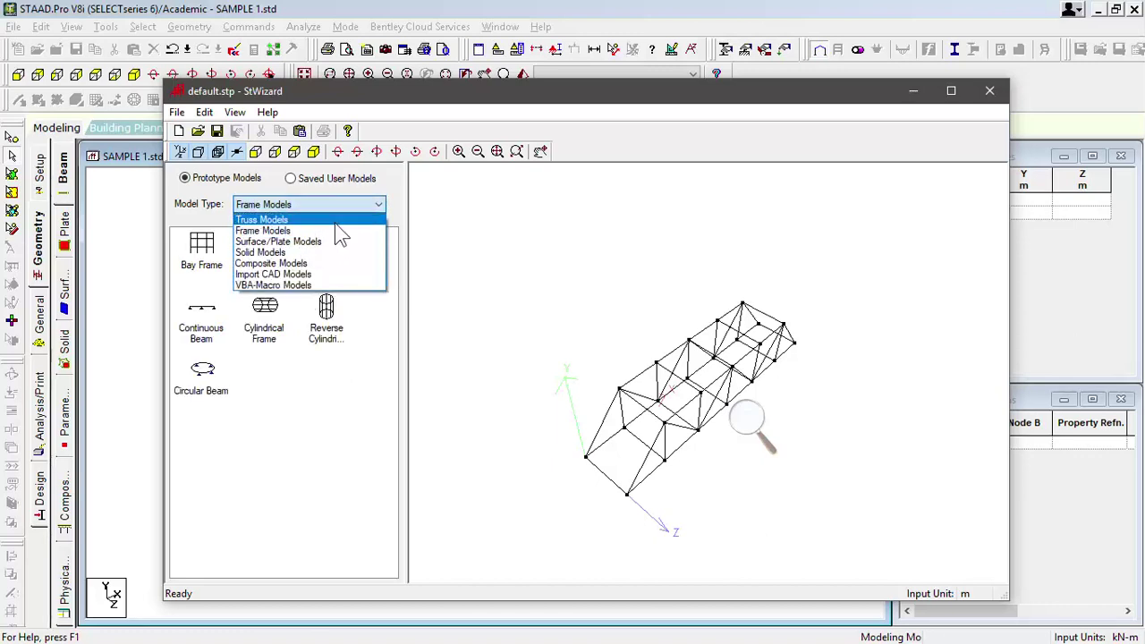
left_click(336, 240)
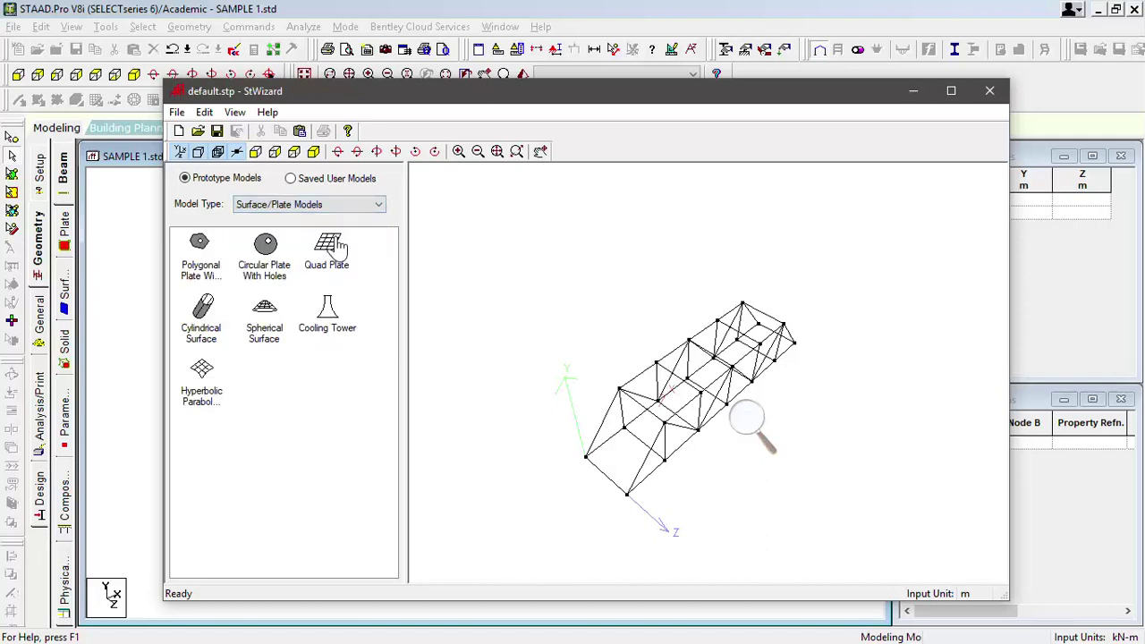
left_click(278, 335)
double_click(277, 333)
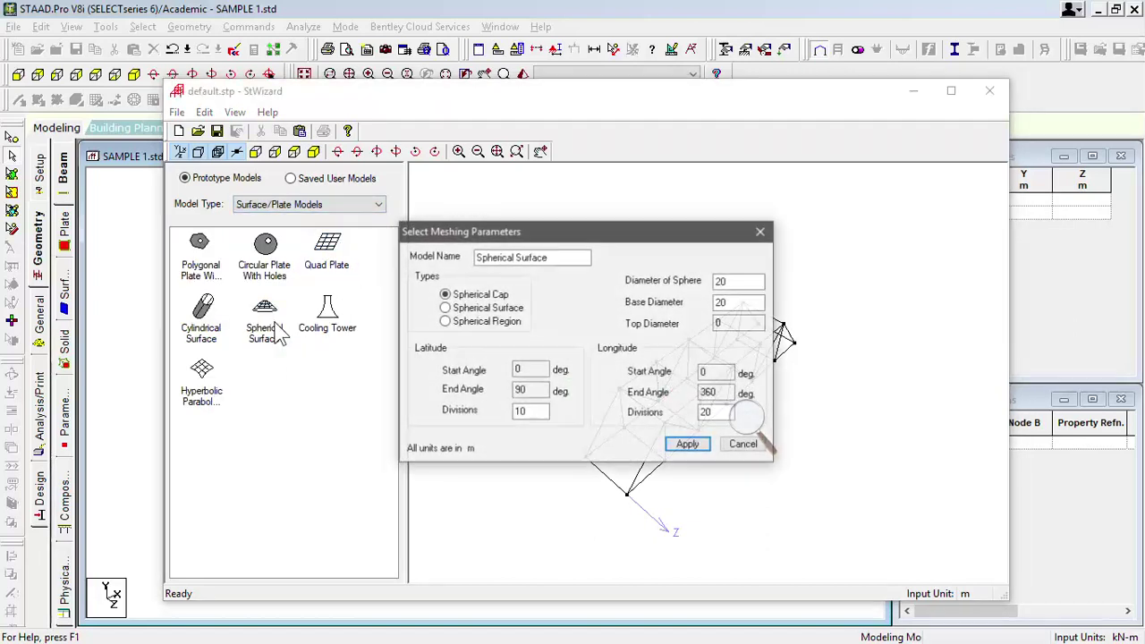
left_click(687, 442)
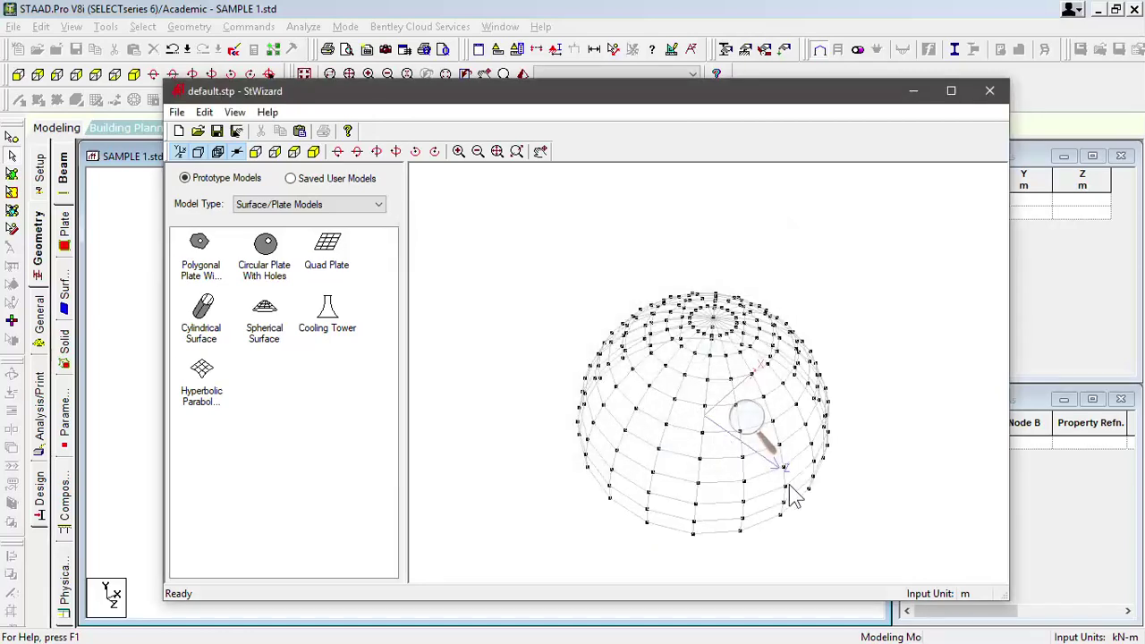
left_click_drag(787, 493, 869, 382)
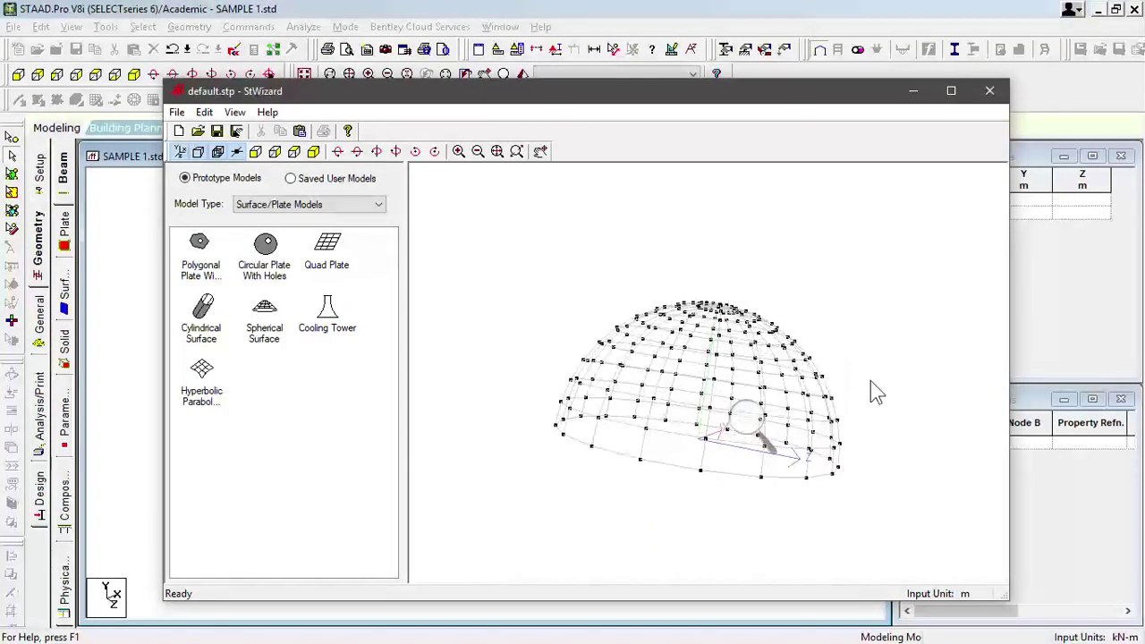
left_click_drag(720, 362, 674, 385)
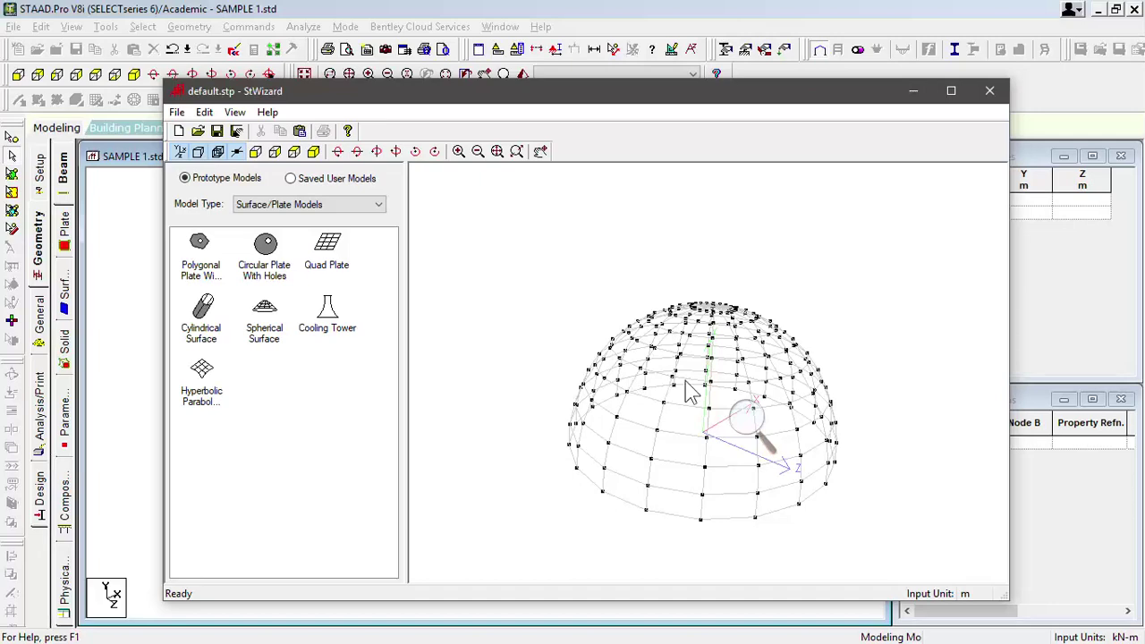
left_click_drag(686, 389, 622, 367)
left_click_drag(703, 361, 689, 362)
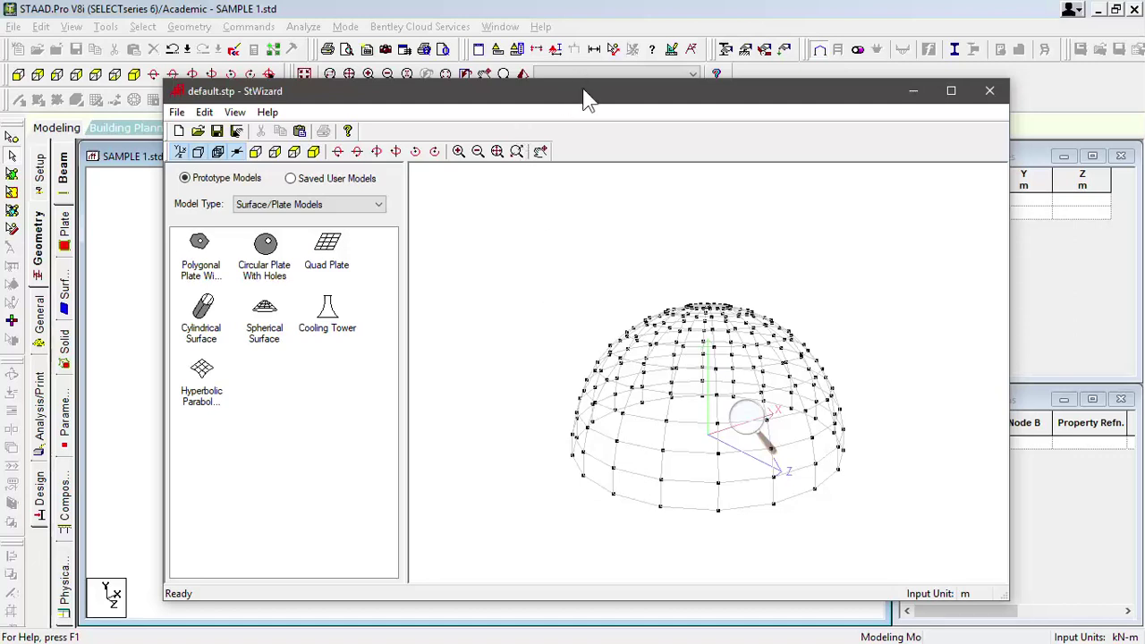
left_click_drag(582, 93, 543, 76)
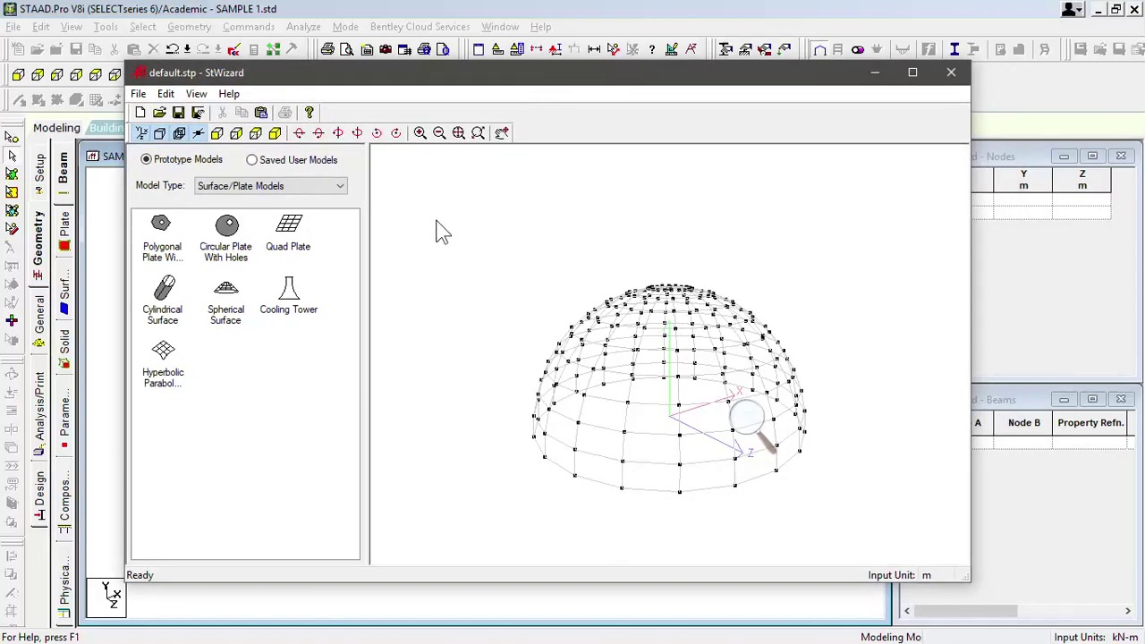
Step: Show the Import CAD Models prototypes and select Scan DXF
left_click(341, 188)
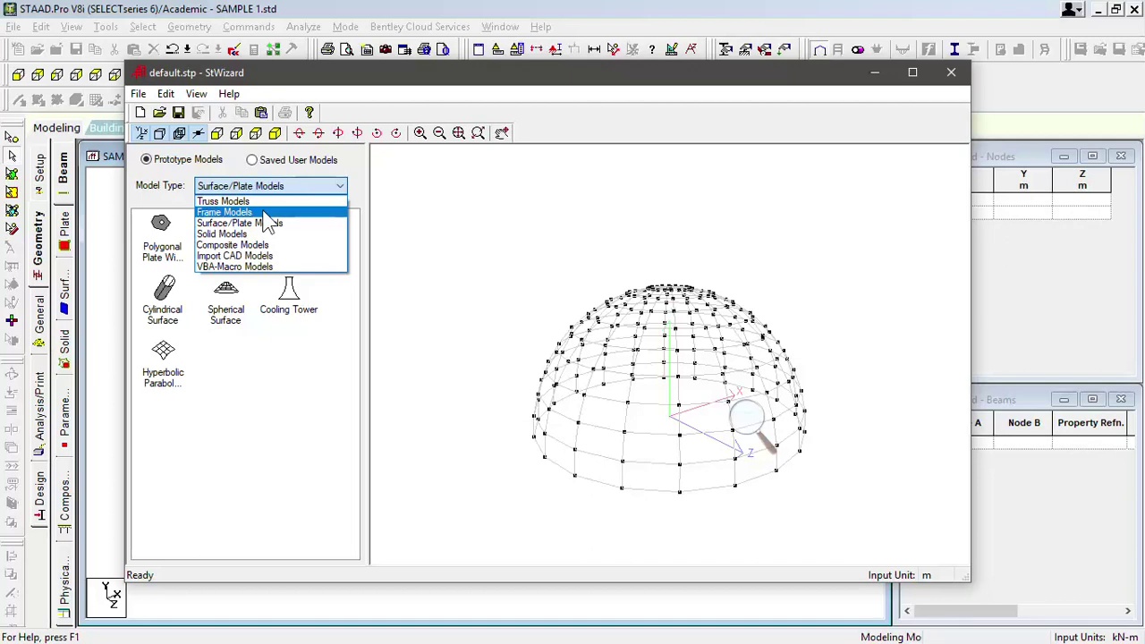
left_click(270, 259)
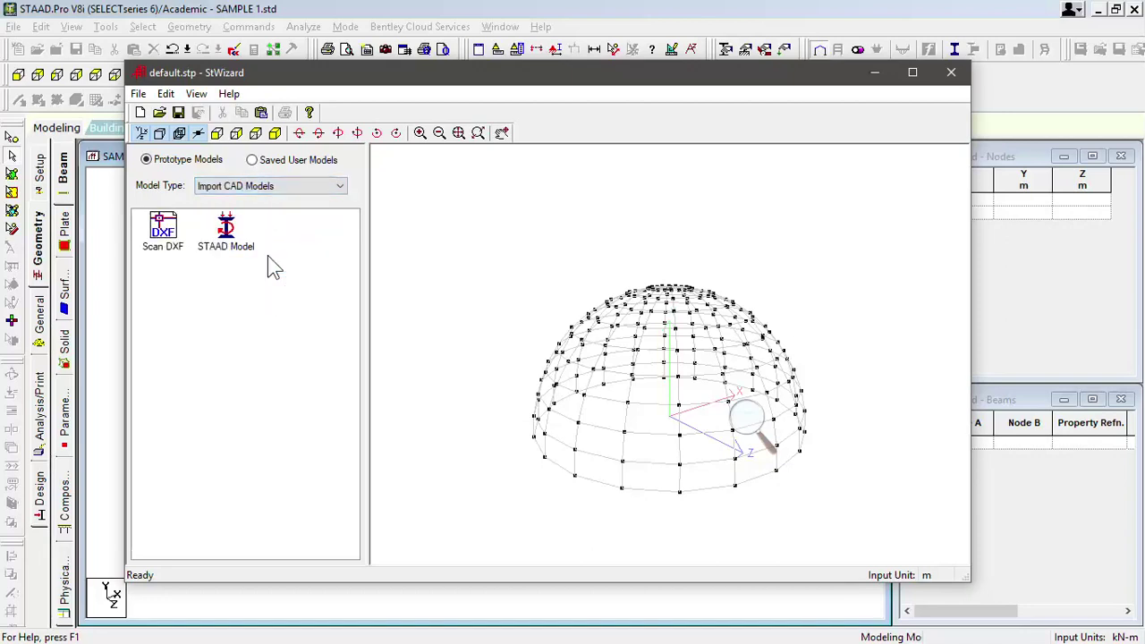
left_click(163, 253)
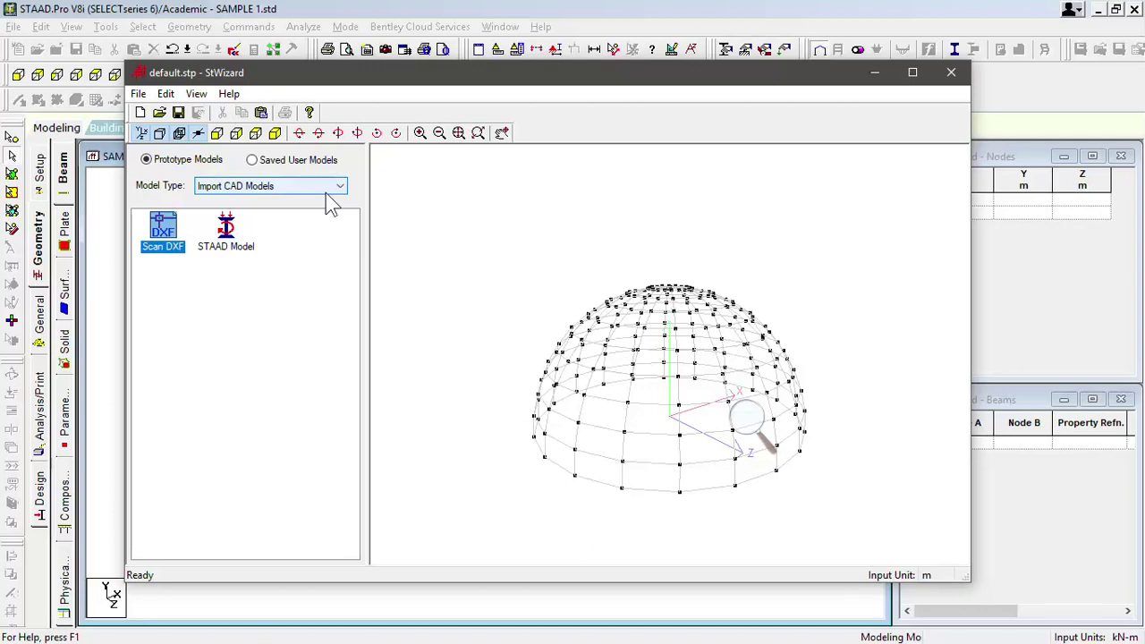
Step: Switch to the Frame Models and open the parameters of the Bay Frame prototype
left_click(294, 190)
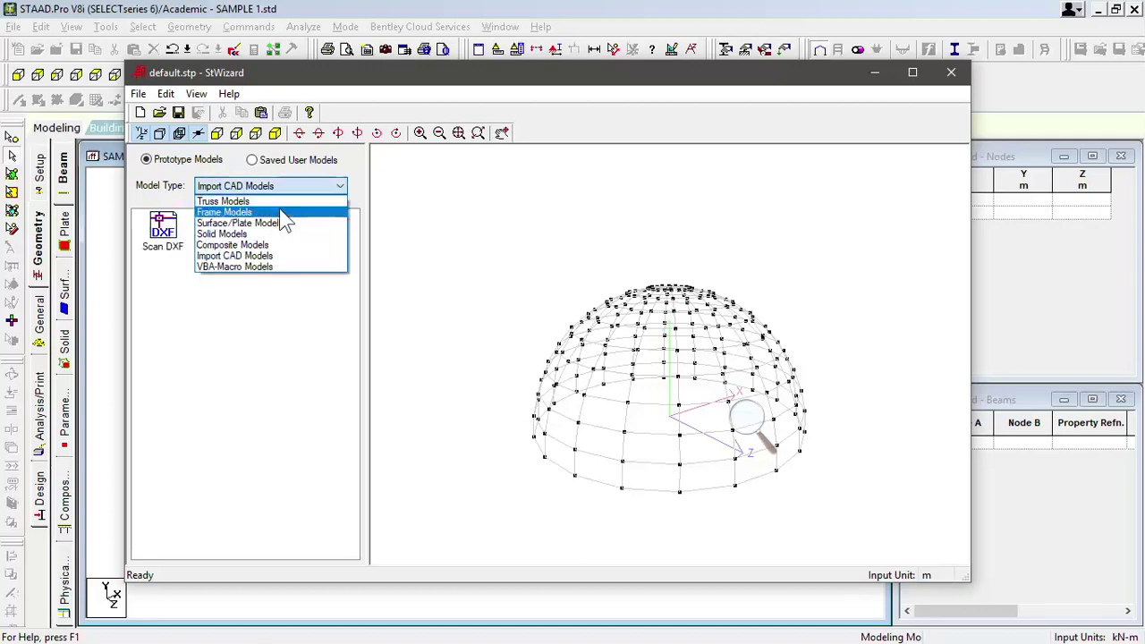
left_click(283, 214)
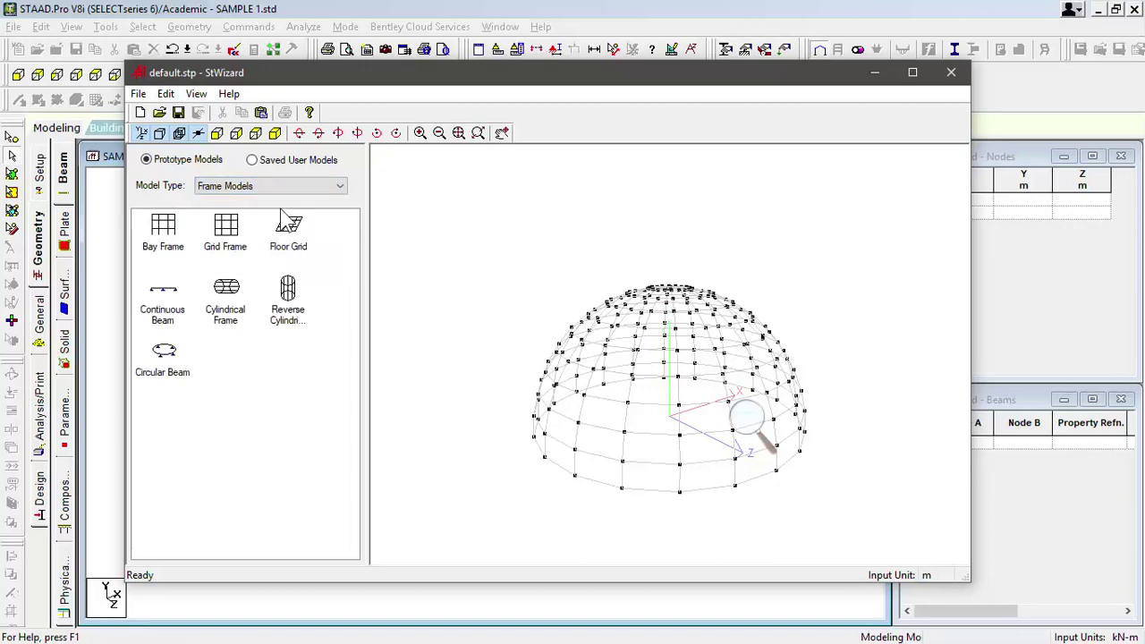
left_click(281, 305)
left_click(165, 251)
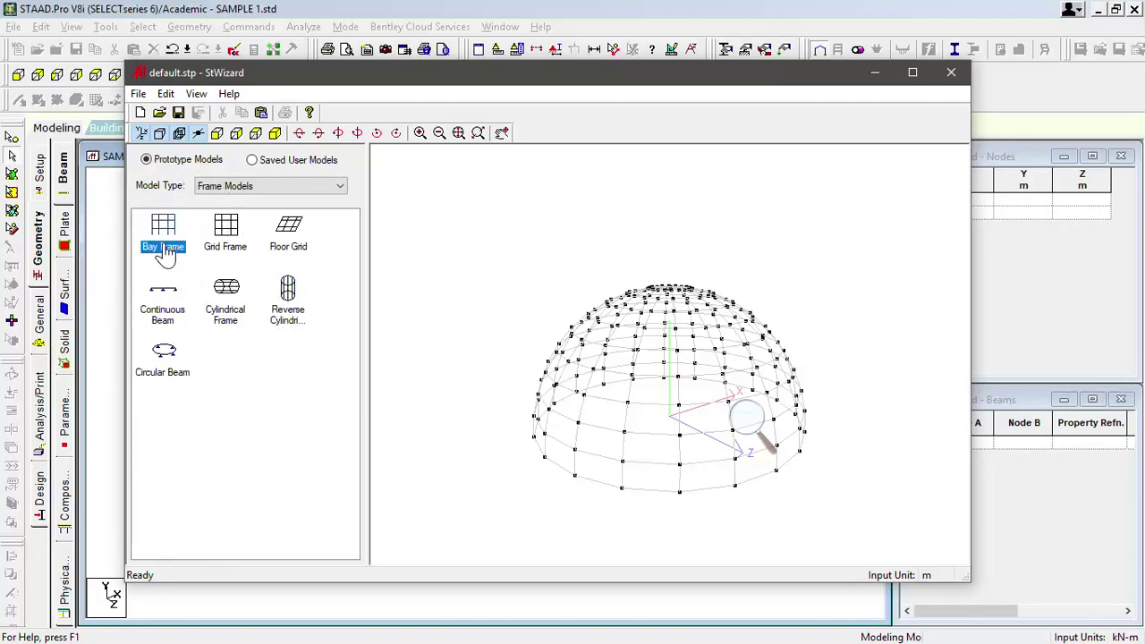
double_click(164, 251)
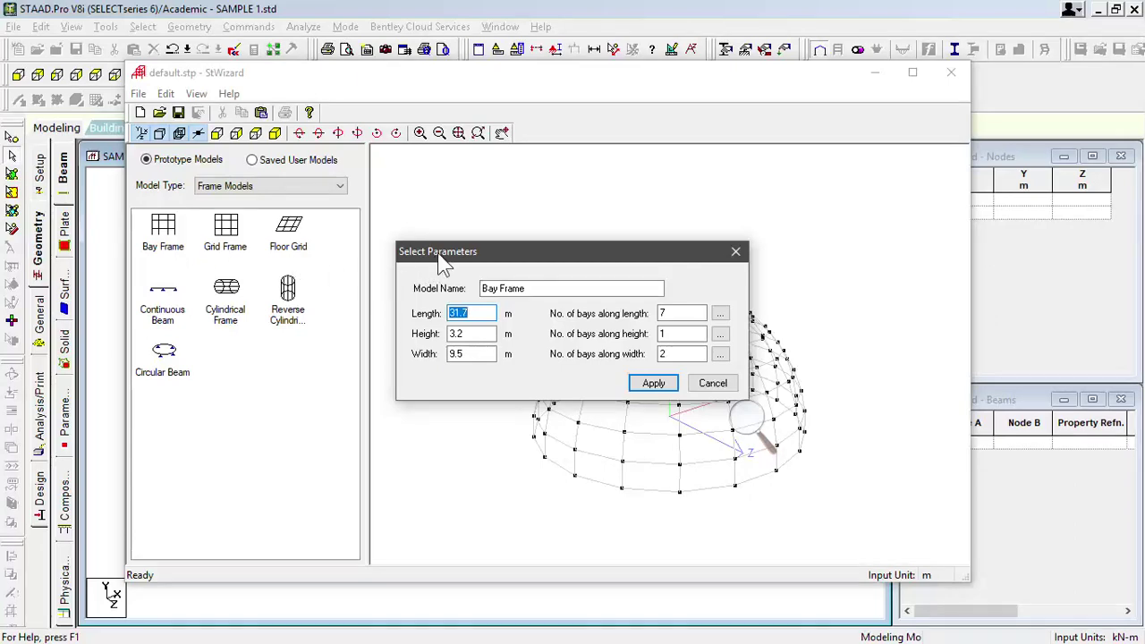
left_click_drag(440, 259, 469, 141)
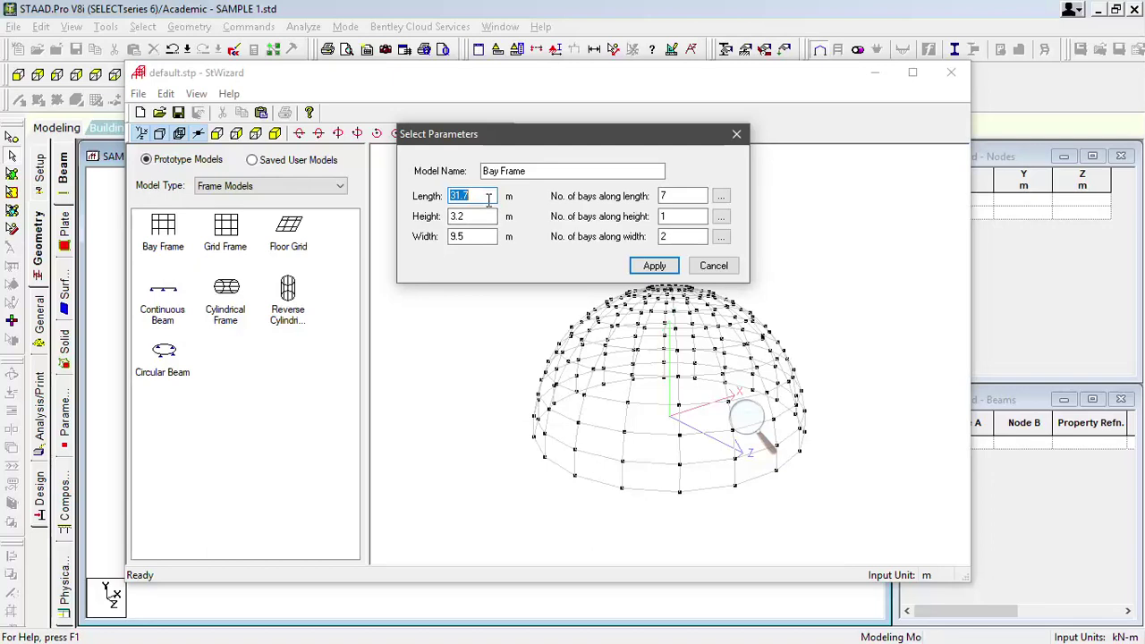
Step: Set the bay frame's length to 27 m, height to 3 m and width to 10 m
type("27")
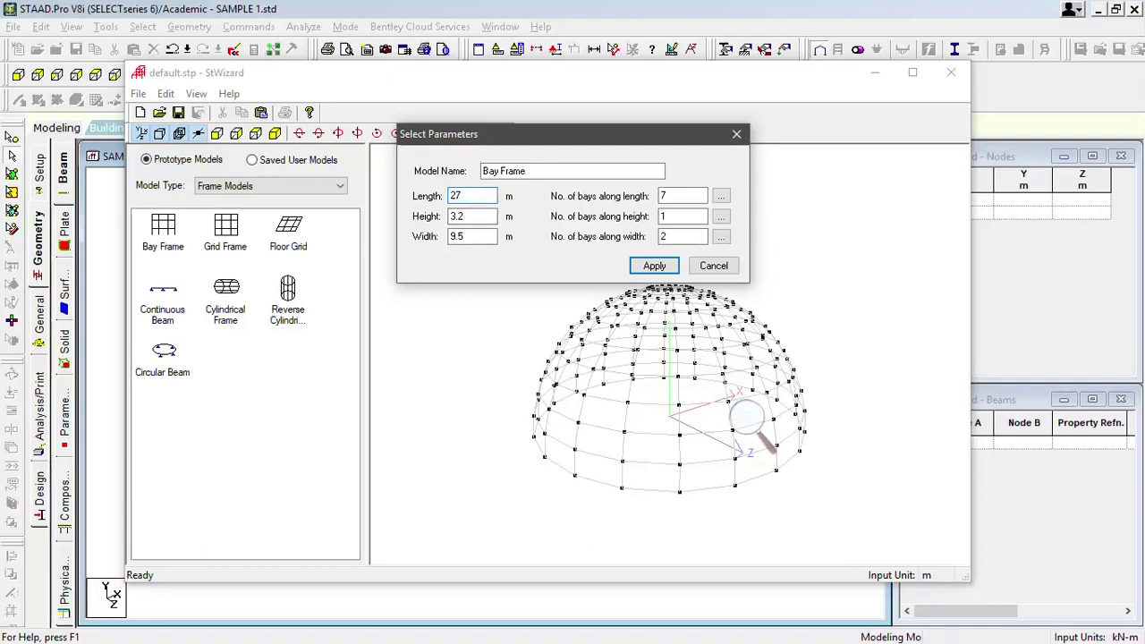
left_click(490, 216)
left_click_drag(488, 215, 424, 222)
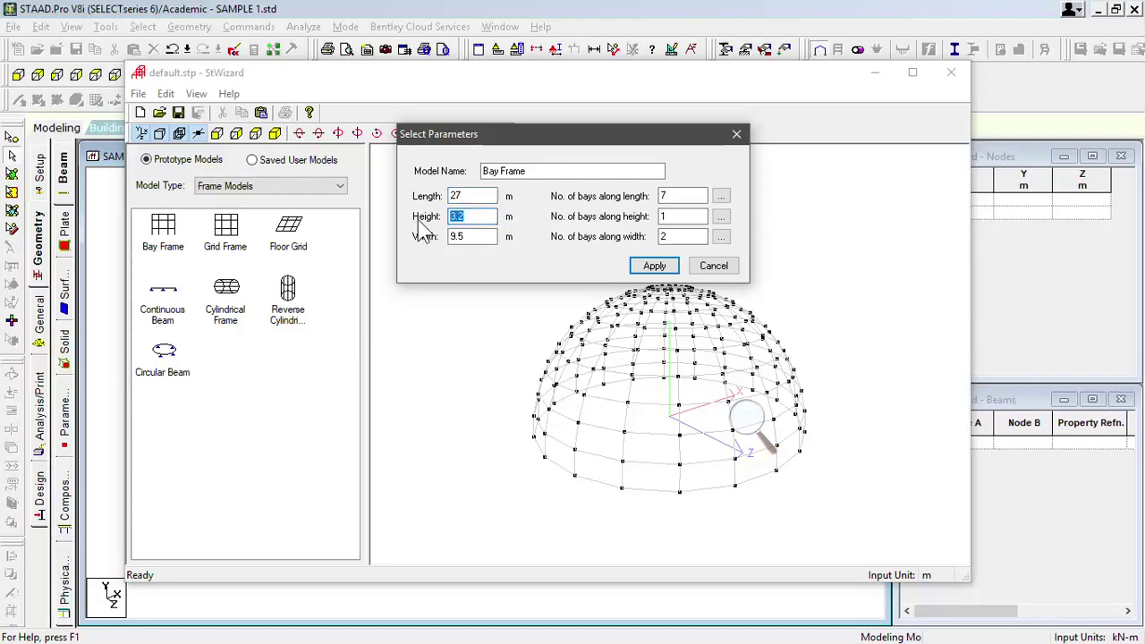
type("3")
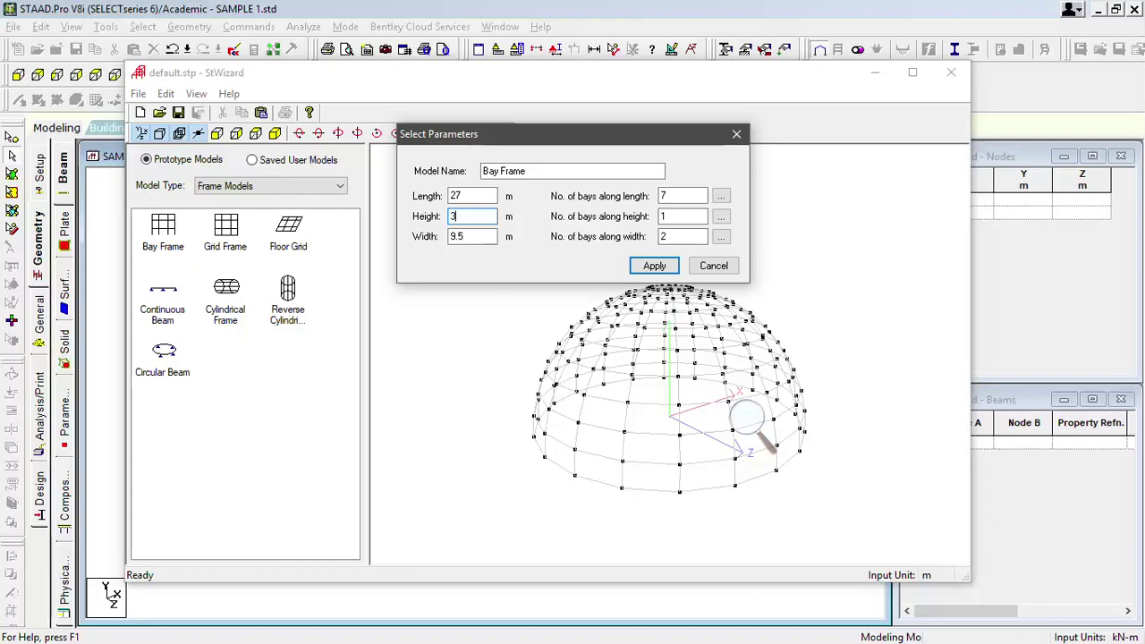
left_click(477, 237)
left_click_drag(477, 237, 441, 246)
type("4")
key("BackSpace")
type("10")
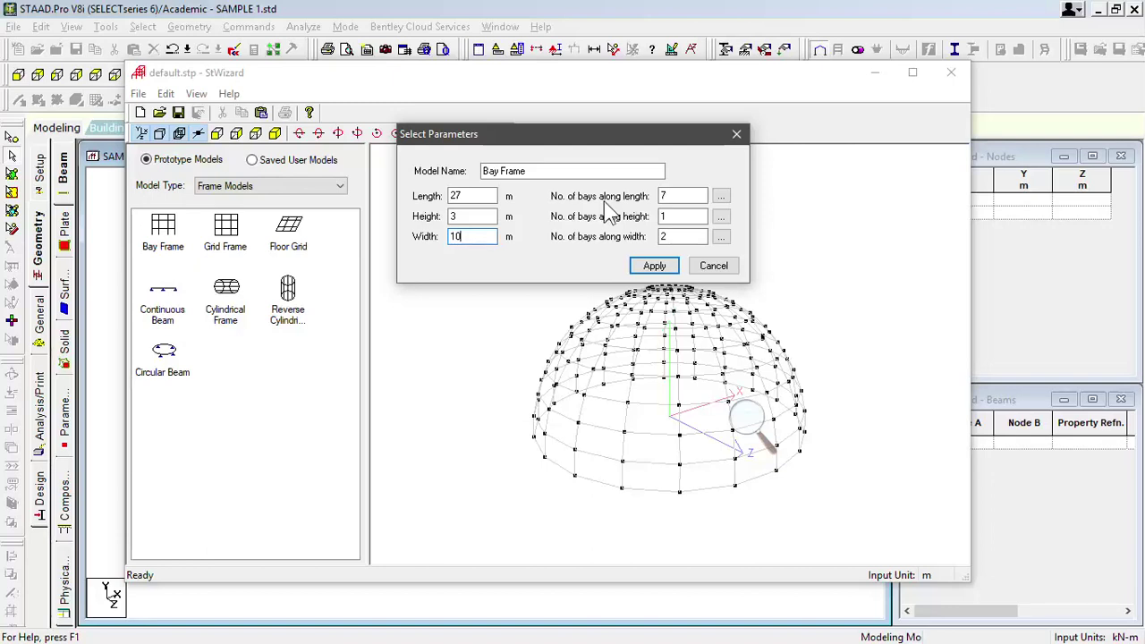
Step: Set the bay frame to 5 bays along its length and 3 bays along its width
left_click(683, 195)
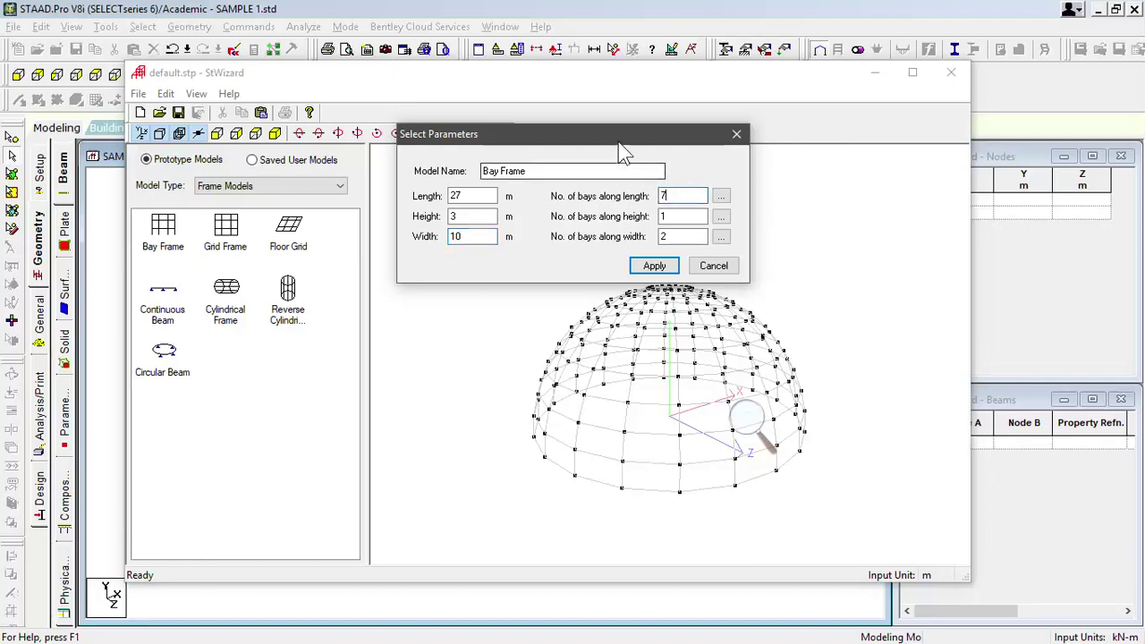
left_click_drag(616, 136, 638, 194)
left_click_drag(708, 251, 646, 266)
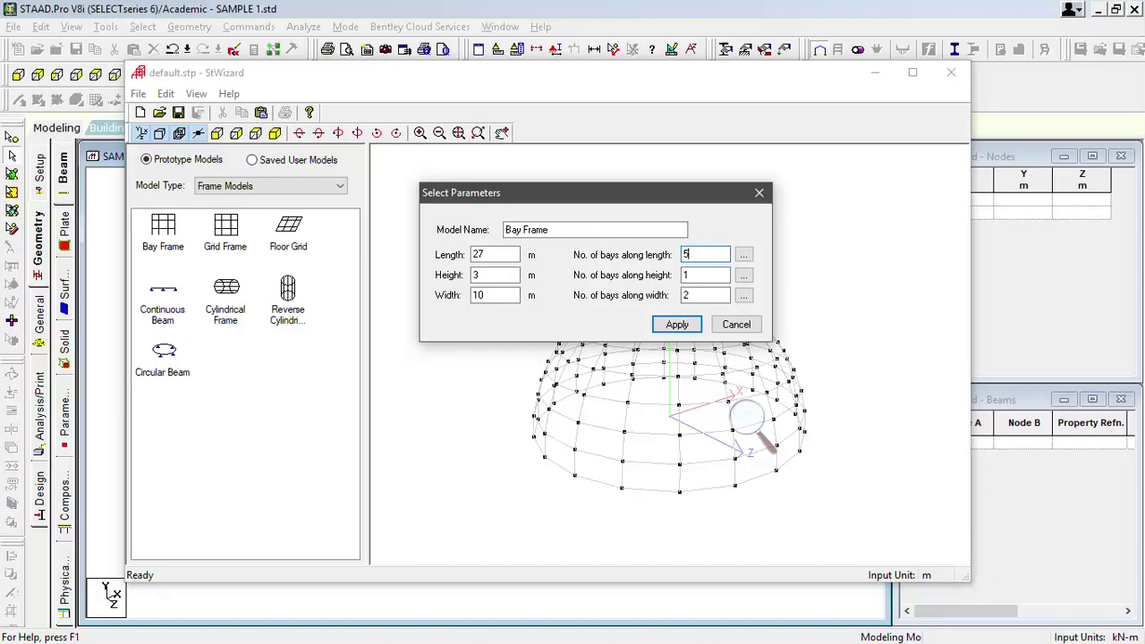
left_click(707, 275)
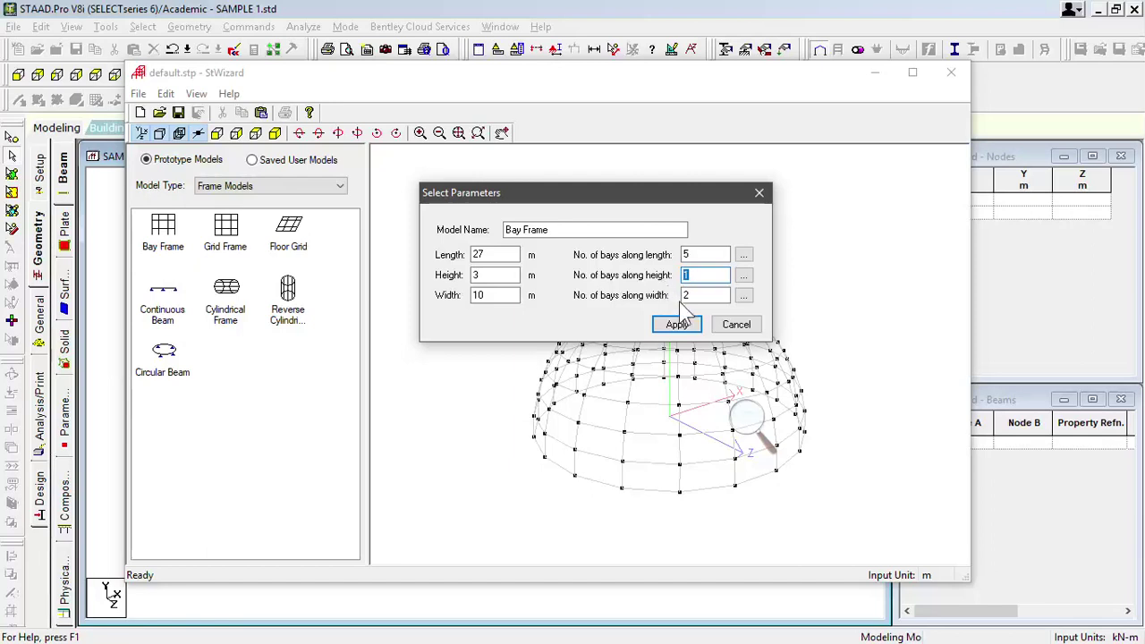
left_click(700, 295)
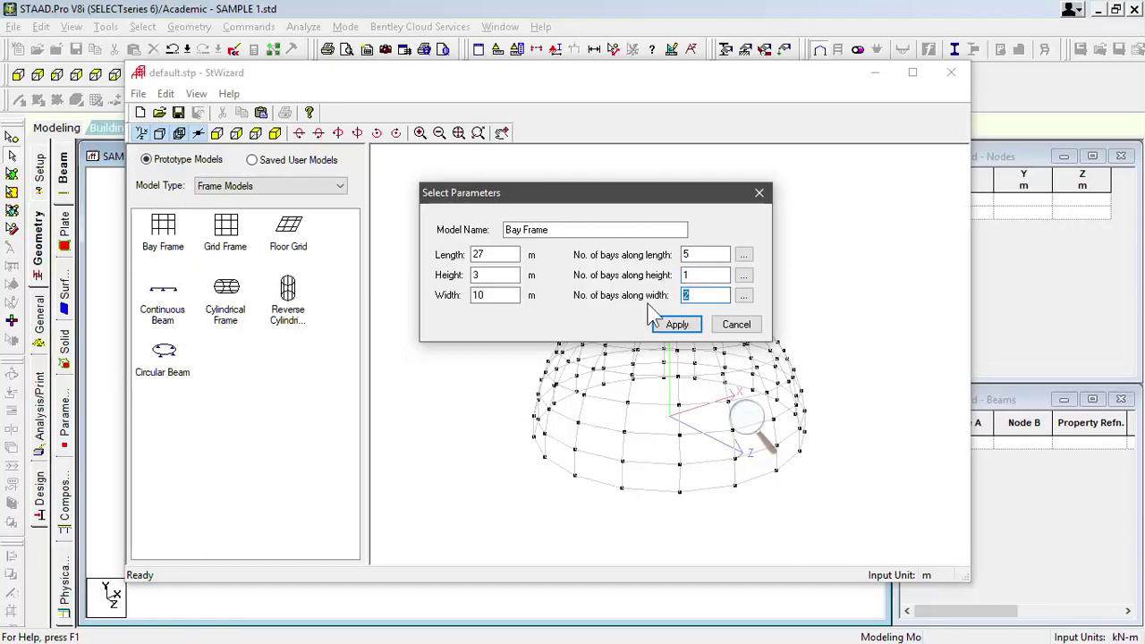
type("3")
left_click(683, 326)
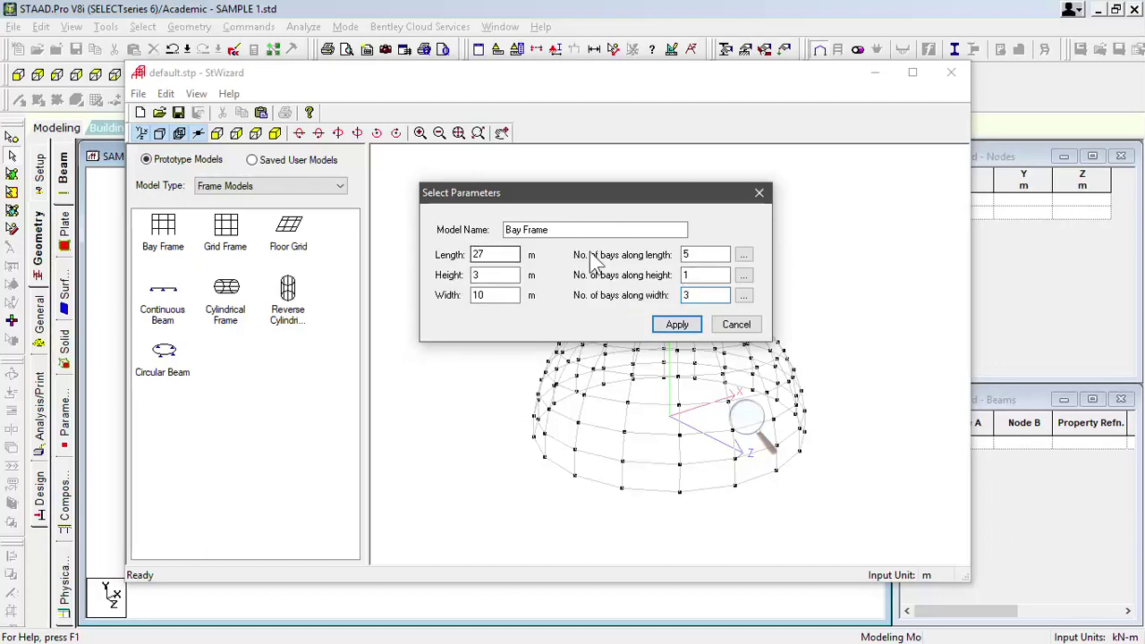
Step: Set the individual bay lengths along the frame's length to 6, 6, 3, 6 and 6 m
left_click(745, 256)
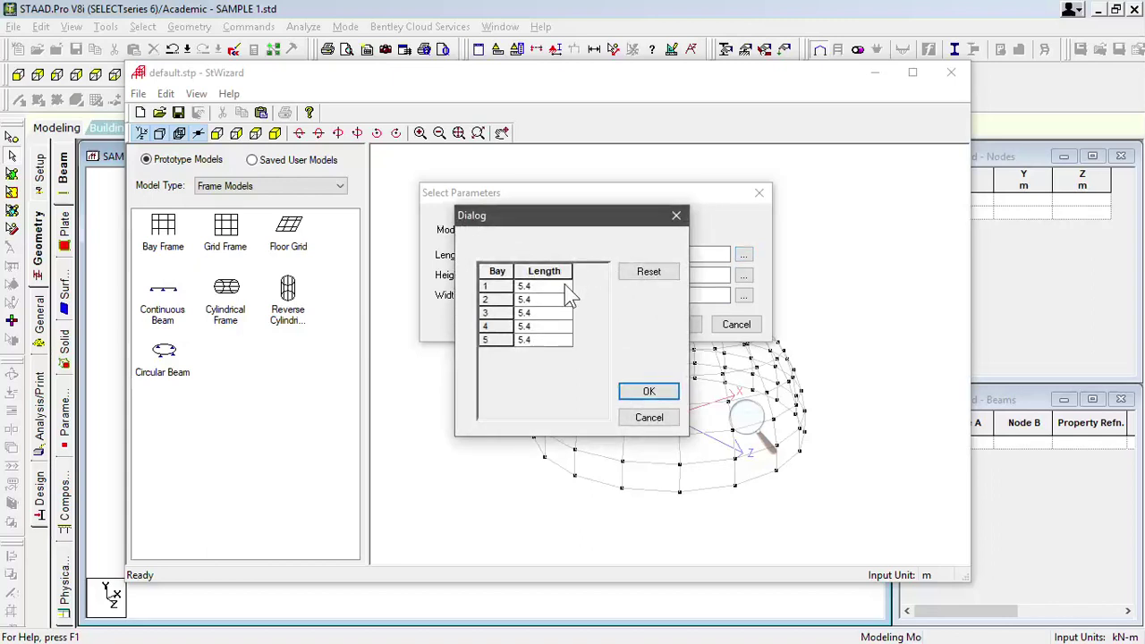
left_click(566, 287)
type("6")
key("Down")
type("6")
key("Down")
type("3")
key("Down")
type("6")
key("Down")
type("6")
left_click(649, 392)
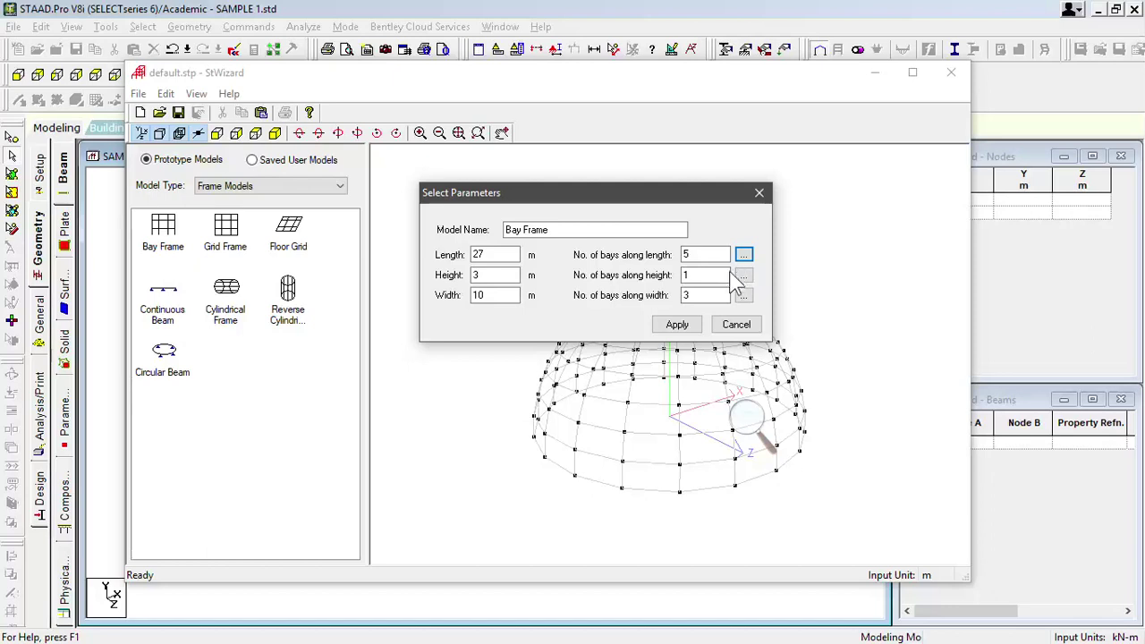
Step: Set the individual bay lengths along the frame's width to 4, 4 and 2 m
left_click(744, 295)
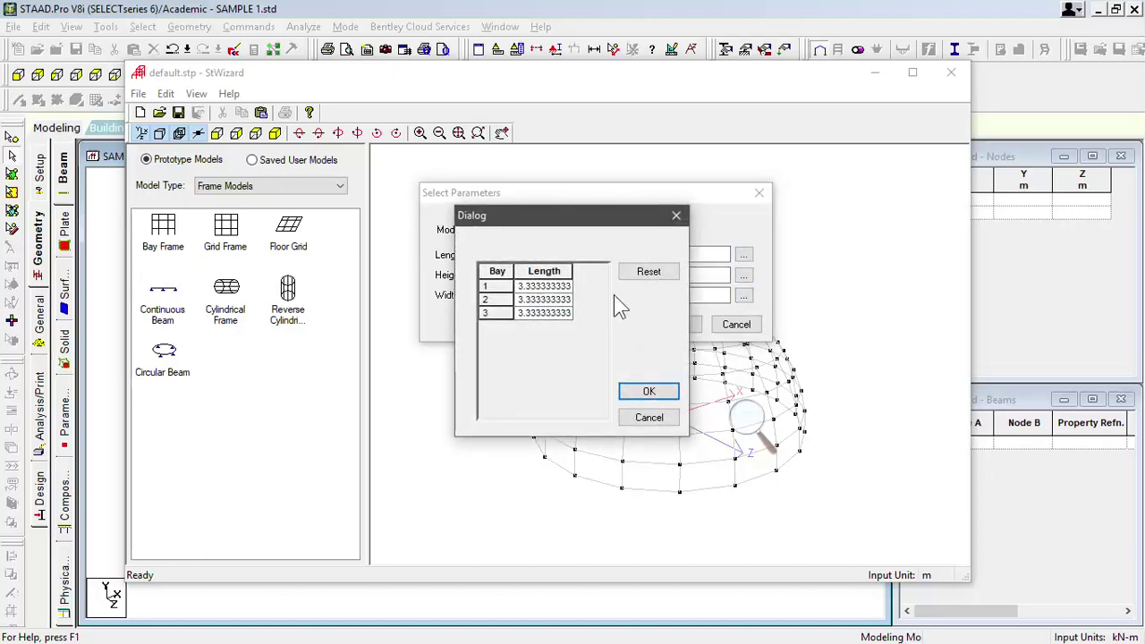
left_click(548, 286)
type("4")
key("Down")
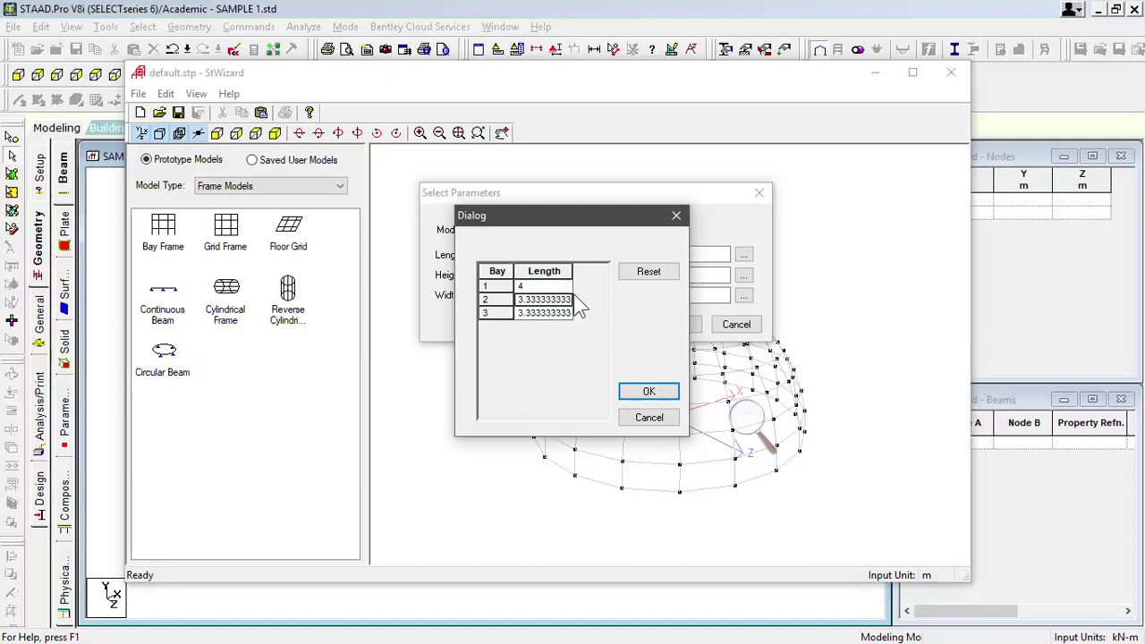
type("4")
key("Down")
type("2")
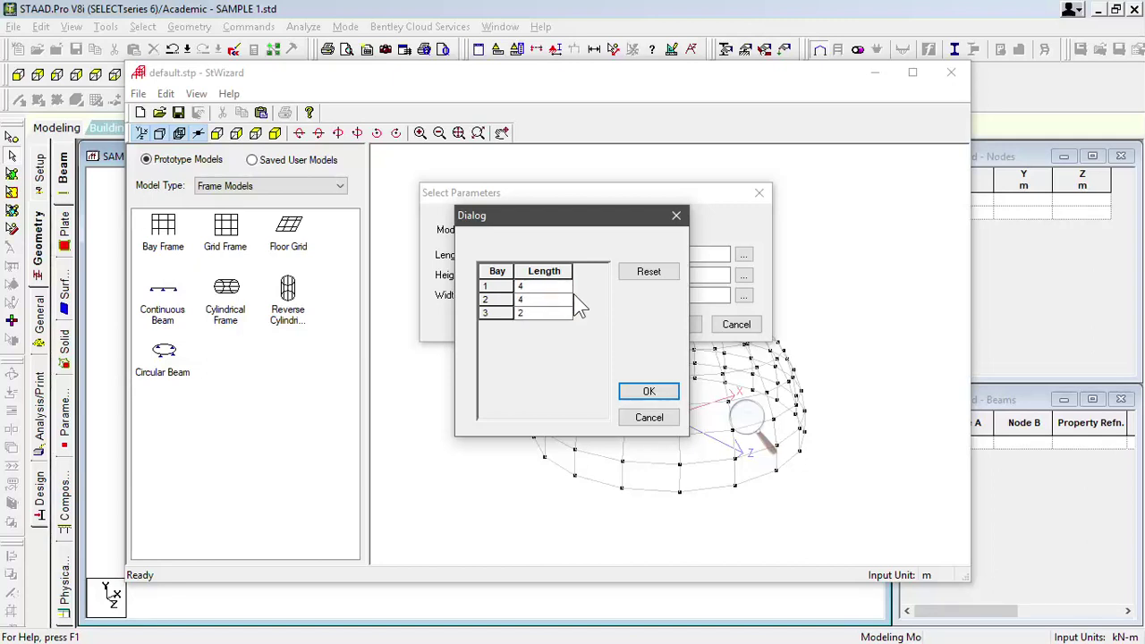
left_click(649, 394)
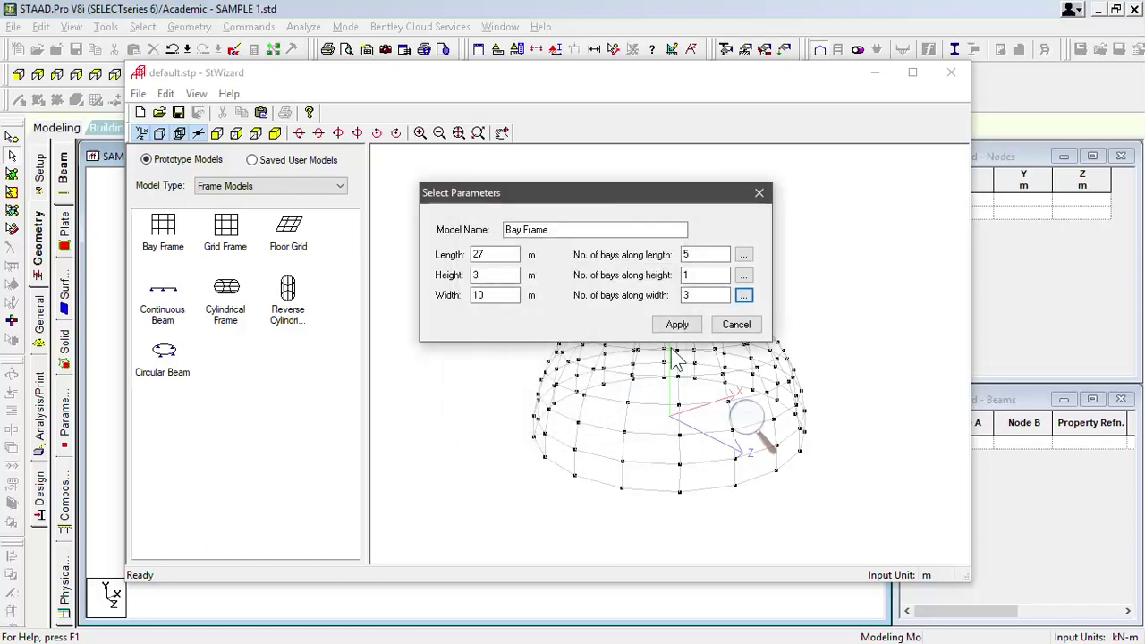
Step: Generate the bay frame prototype from the entered parameters and examine its bay layout
left_click(677, 323)
left_click_drag(684, 381, 697, 462)
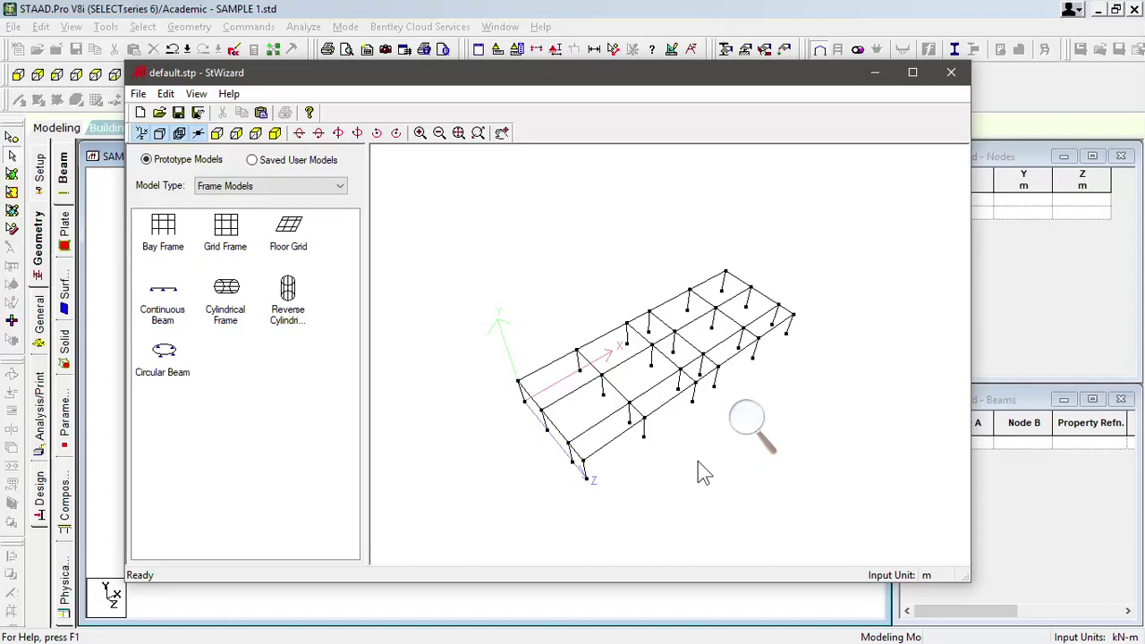
left_click_drag(696, 457, 671, 452)
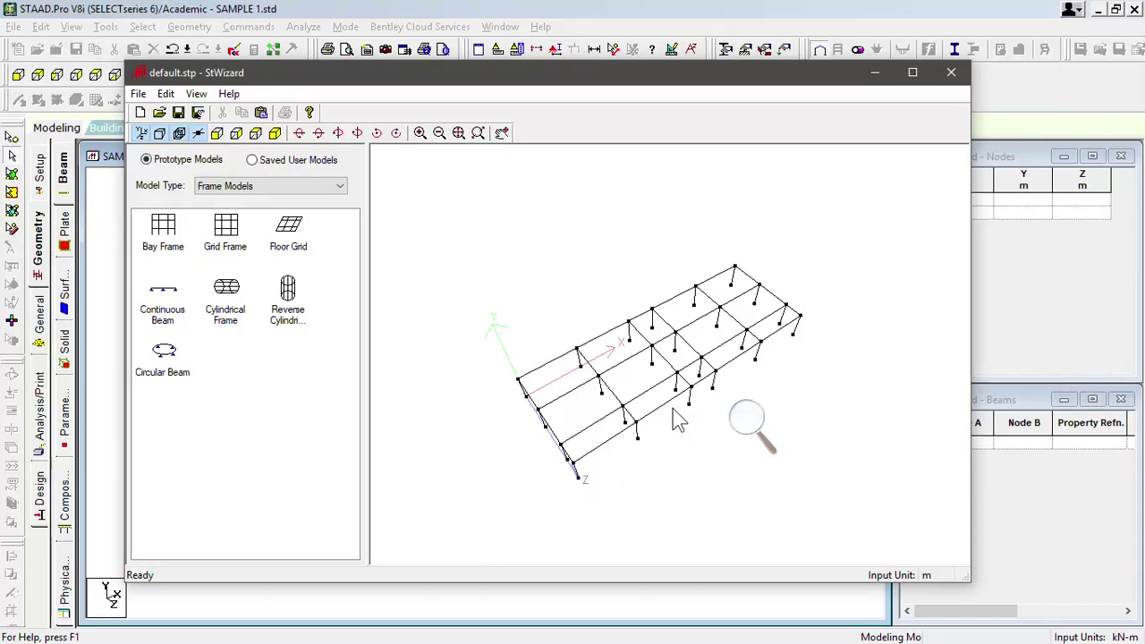
left_click_drag(677, 421, 797, 390)
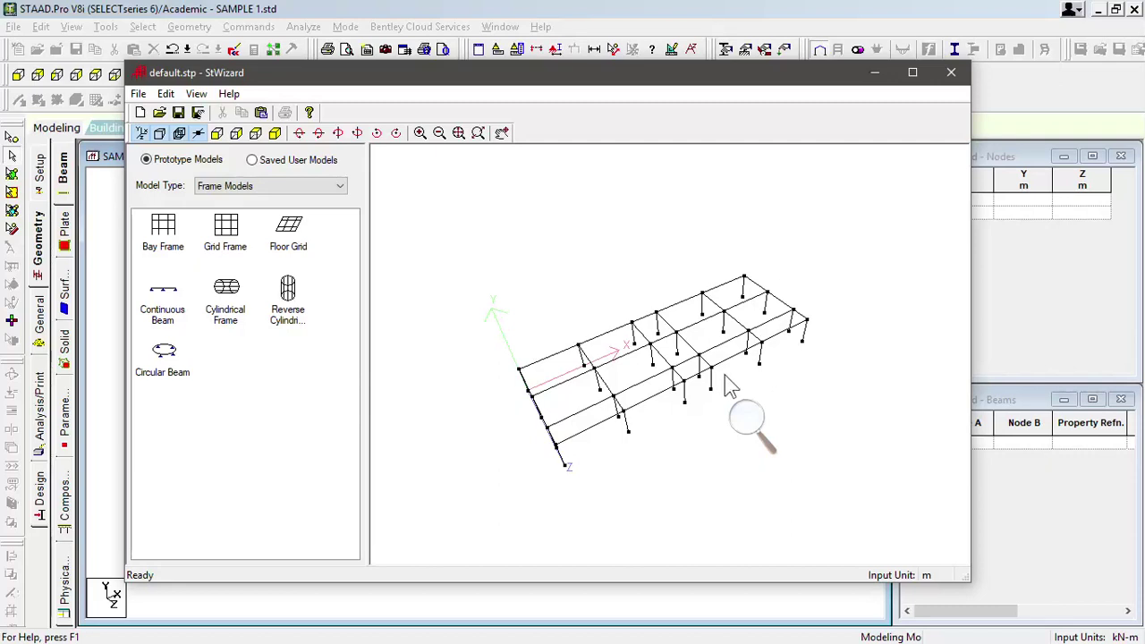
left_click_drag(707, 413, 655, 413)
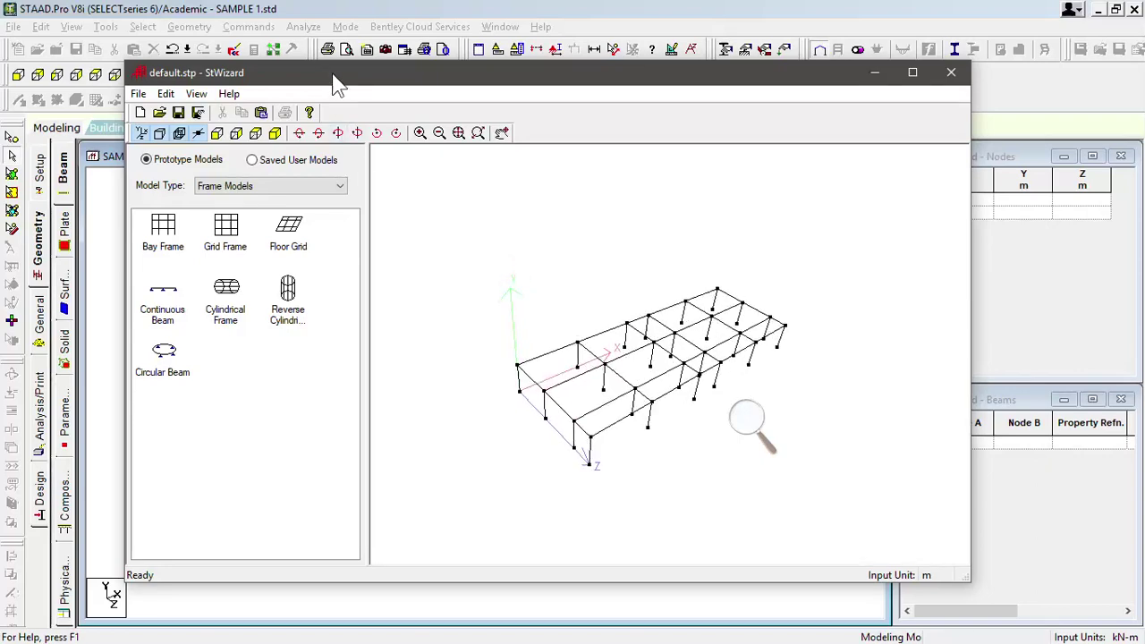
Step: Accept the Auto Save prompt hidden behind the wizard window and bring the wizard back into place
left_click_drag(332, 76, 804, 85)
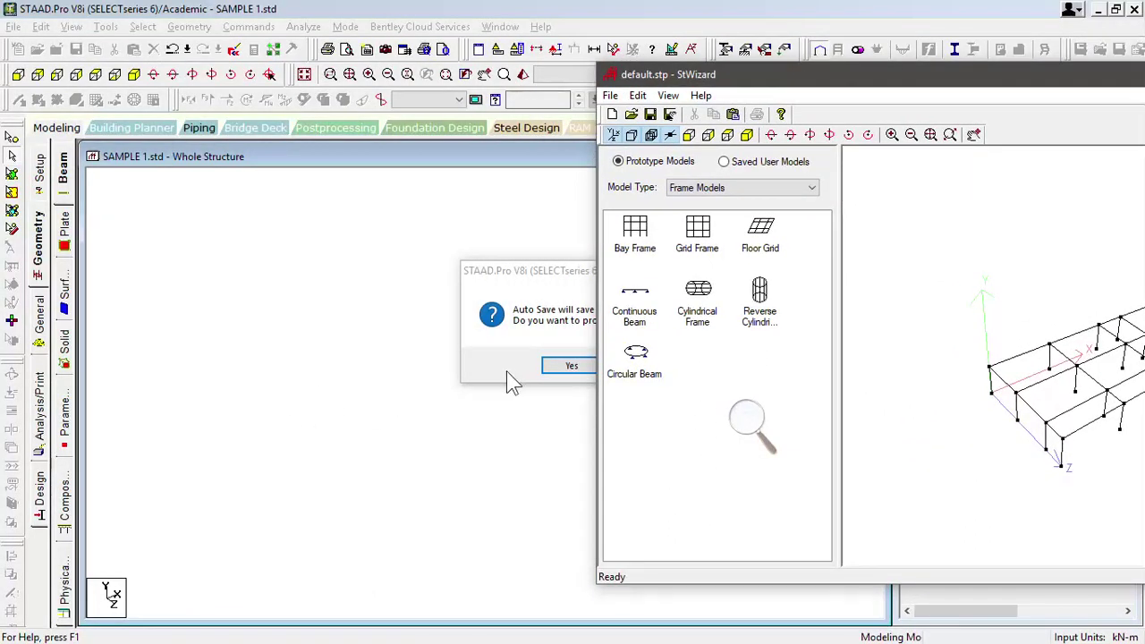
left_click(529, 366)
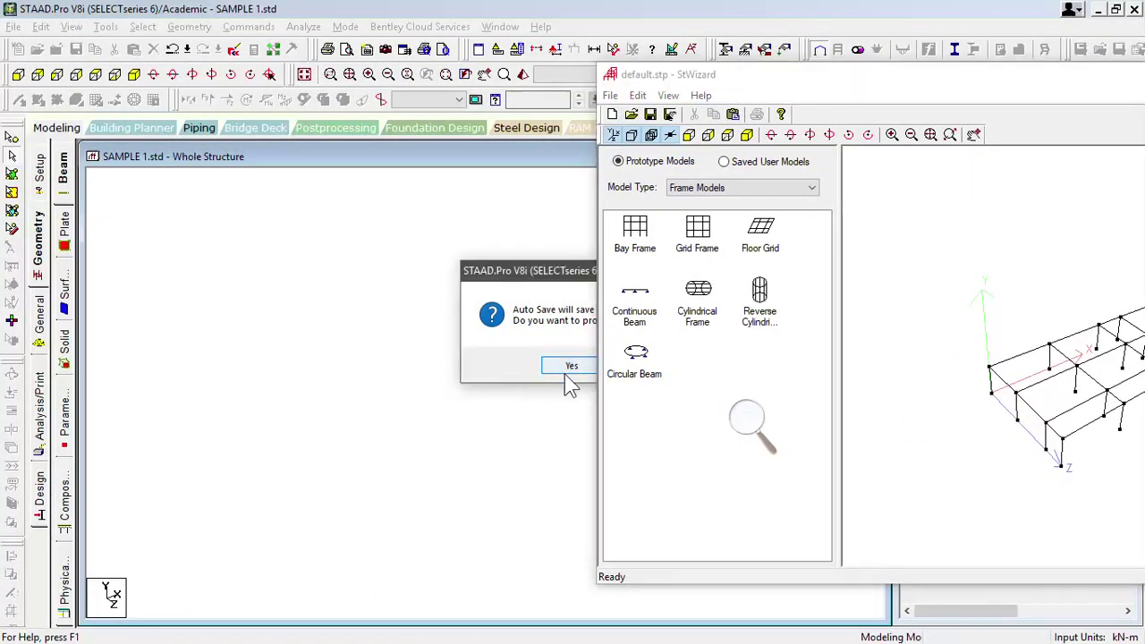
left_click(565, 370)
left_click_drag(668, 81, 427, 71)
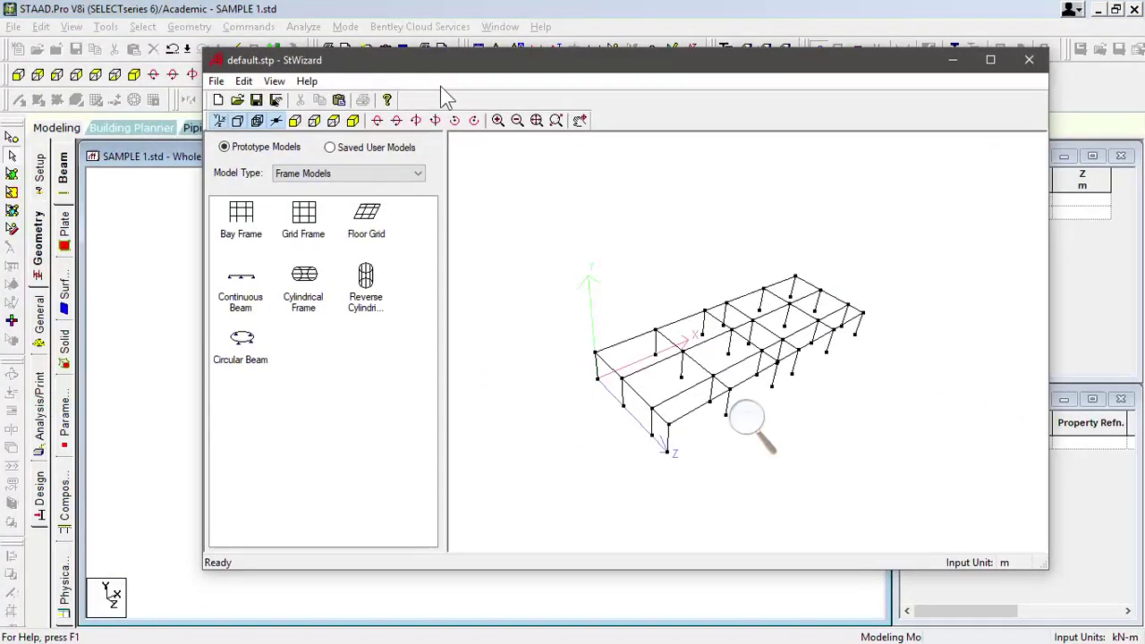
Step: Merge the bay frame with the STAAD.Pro model, placing it at X, Y and Z values of 0 m
left_click_drag(677, 284, 671, 386)
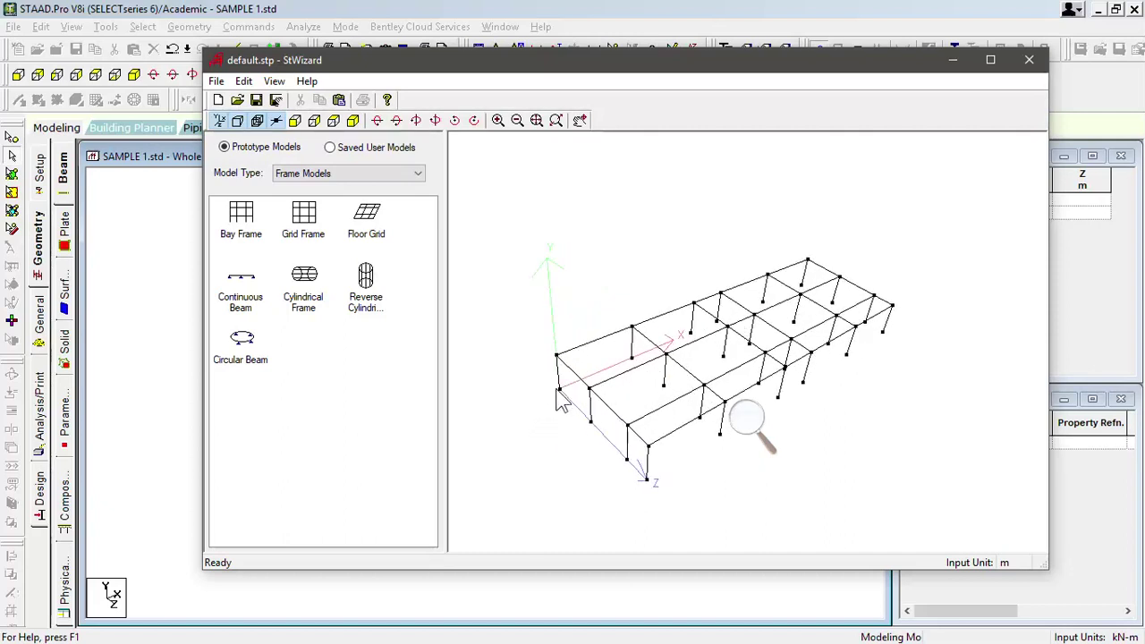
left_click_drag(558, 400, 583, 391)
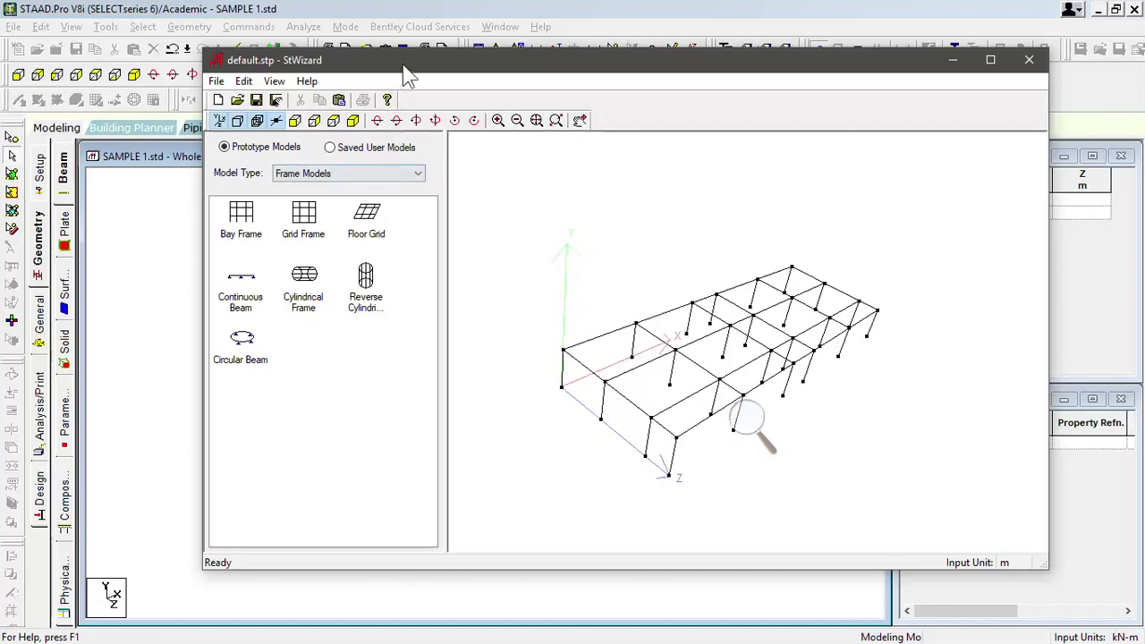
left_click_drag(406, 71, 374, 74)
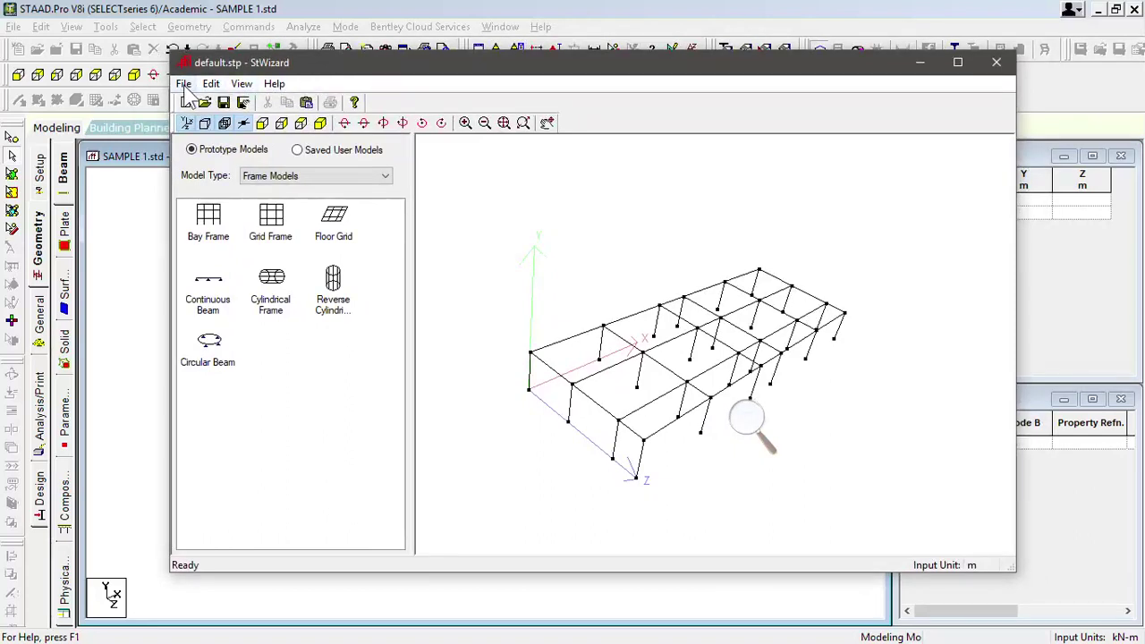
left_click(184, 84)
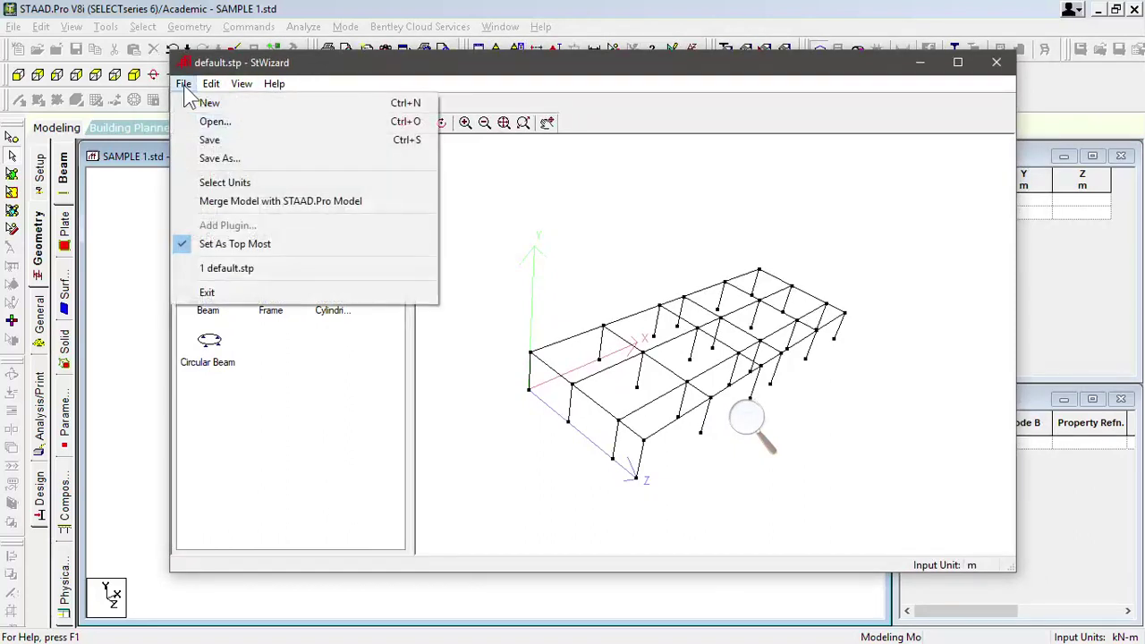
left_click(288, 208)
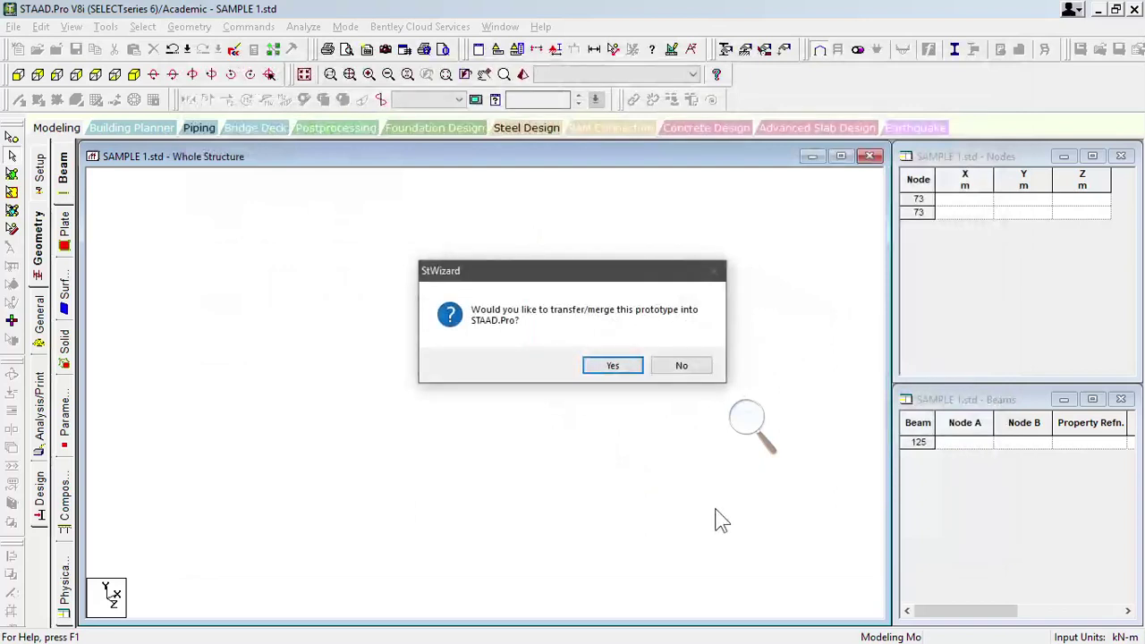
left_click(628, 365)
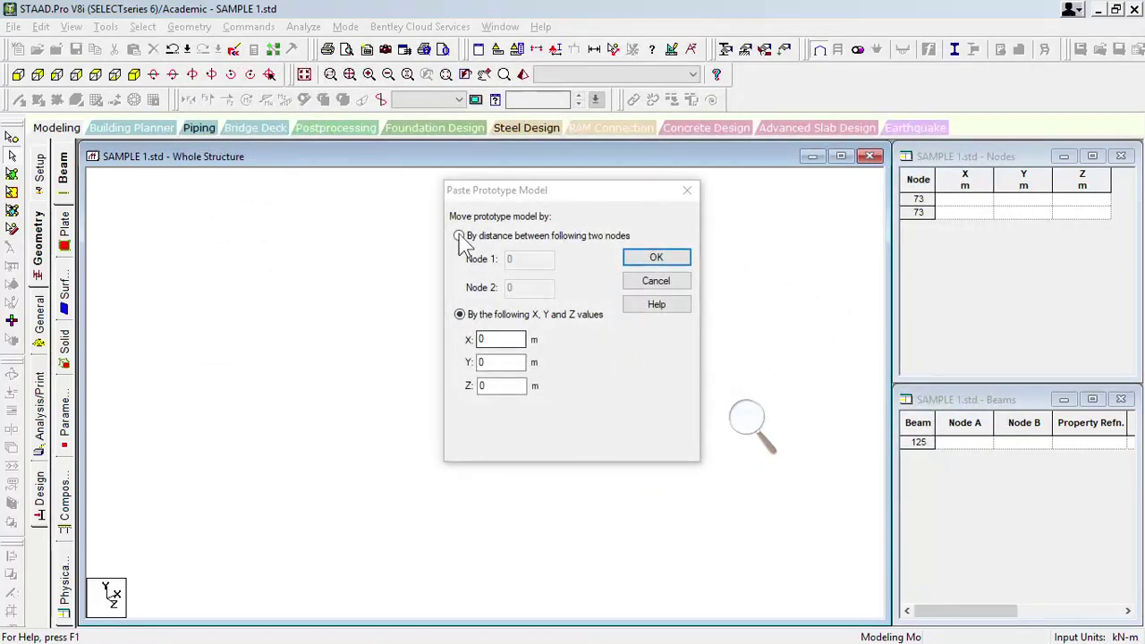
left_click(494, 385)
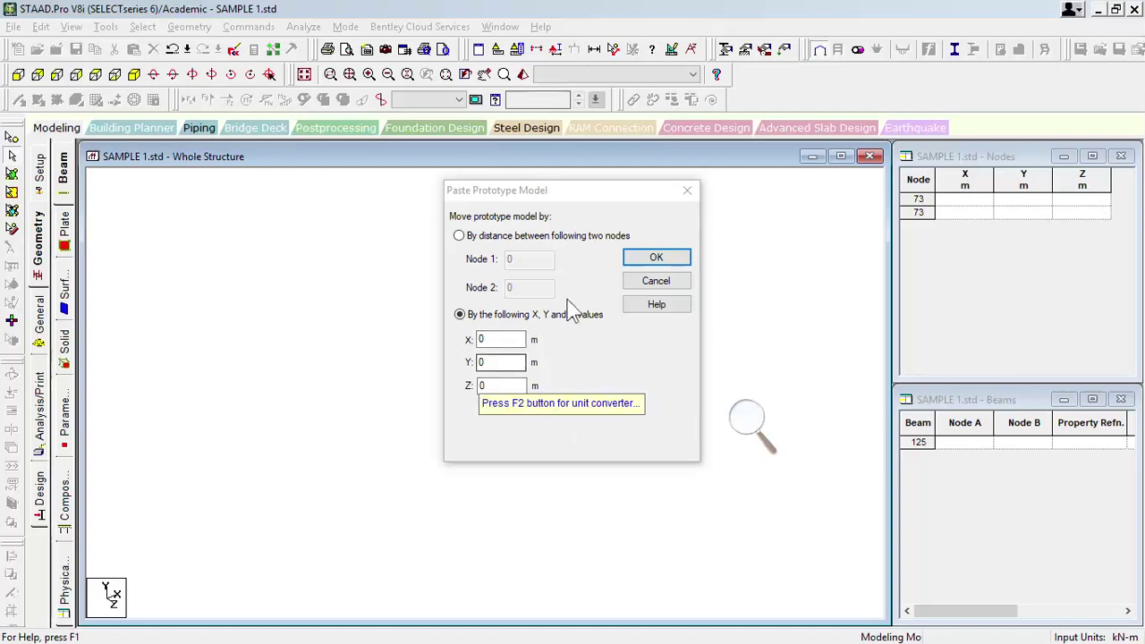
left_click(657, 259)
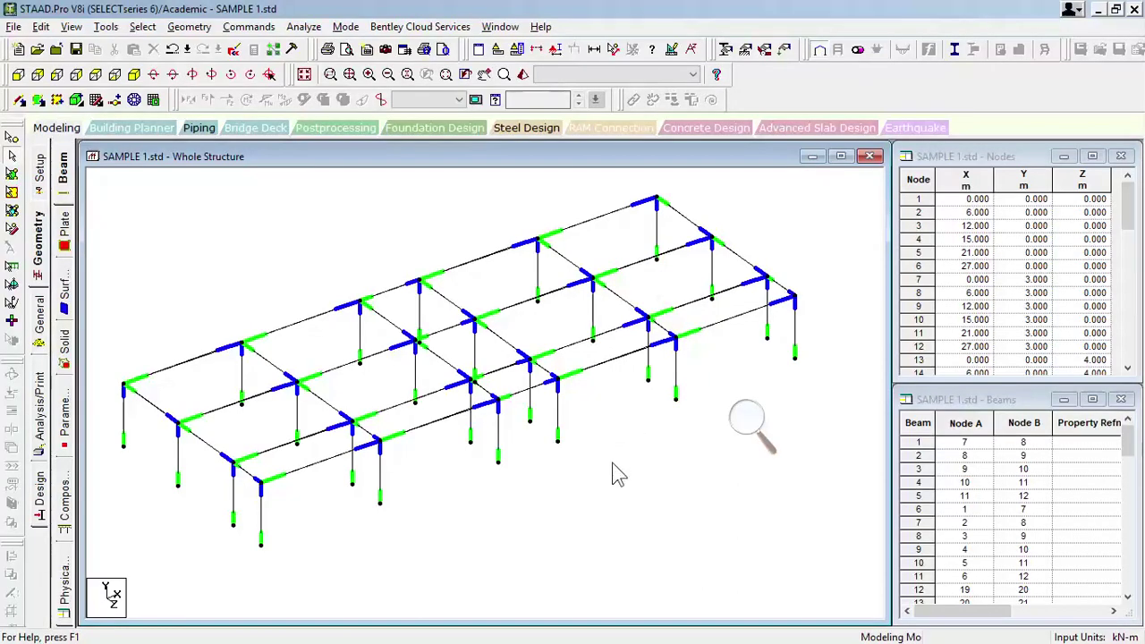
Step: Run the Structure Wizard again, switch to the Frame Models and open the Bay Frame's parameters
middle_click_drag(617, 473, 644, 503)
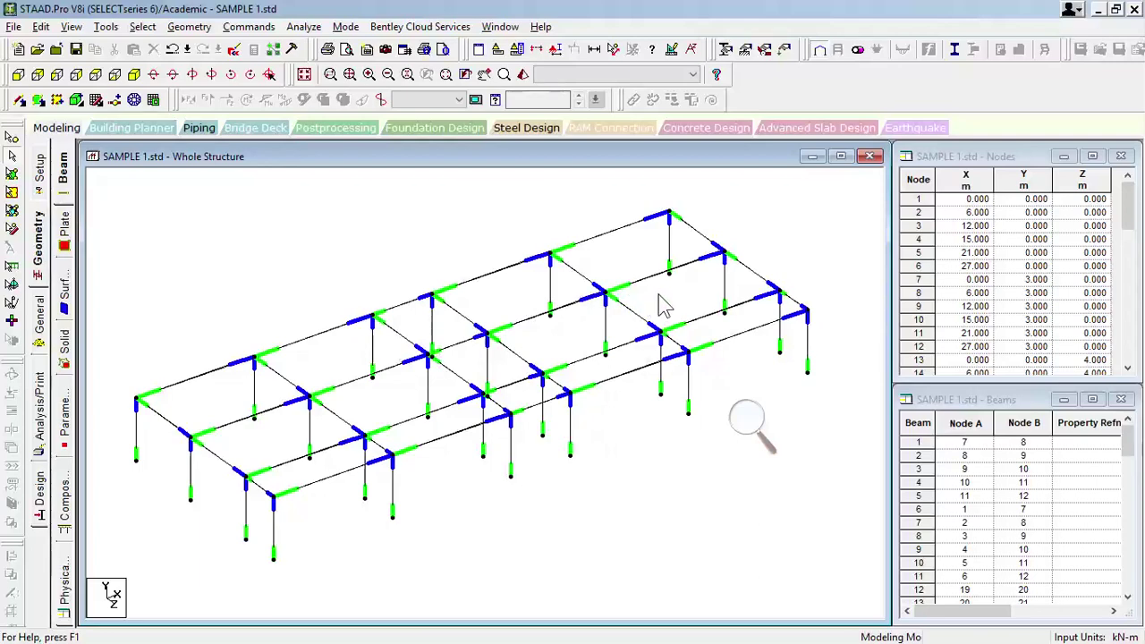
mouse_move(652, 447)
middle_mouse_down()
mouse_move(708, 468)
mouse_move(647, 441)
middle_mouse_up()
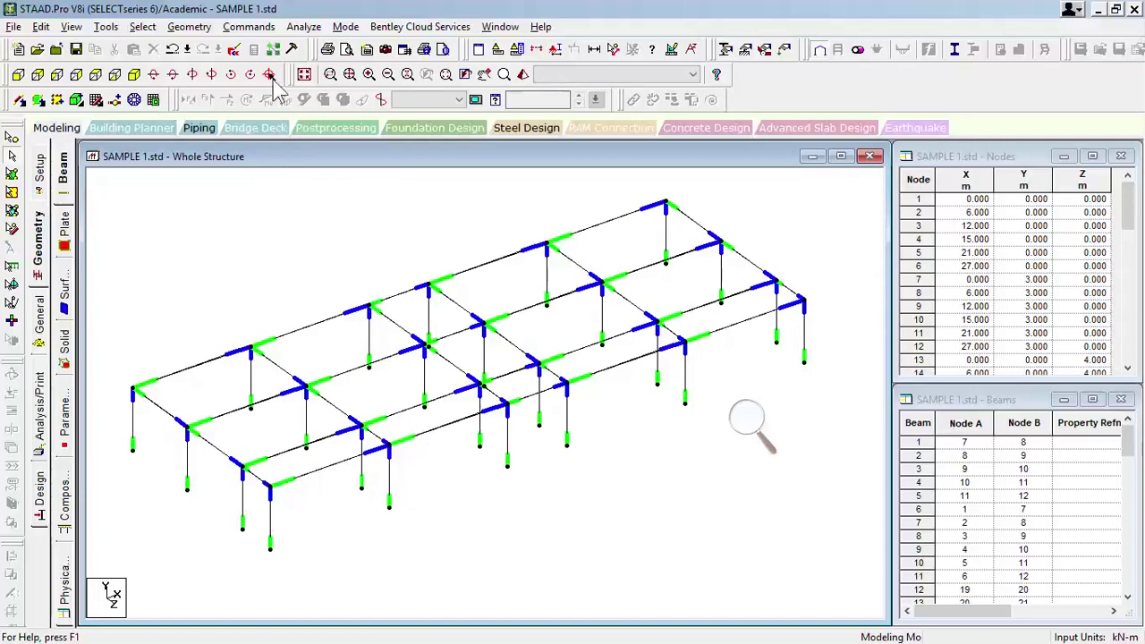
left_click(189, 27)
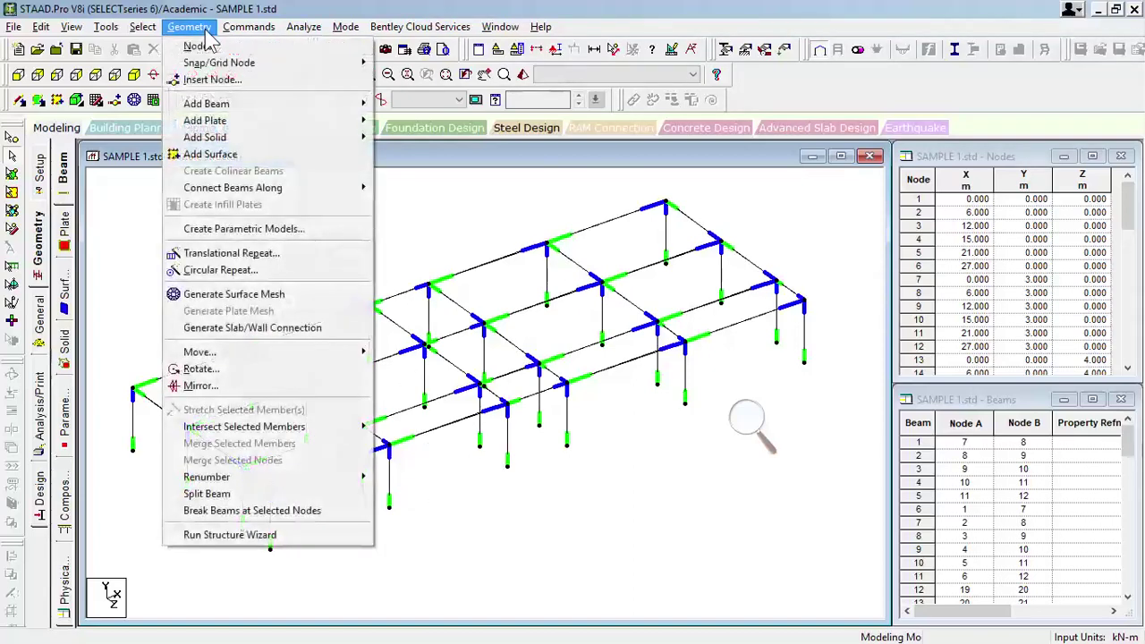
left_click(268, 534)
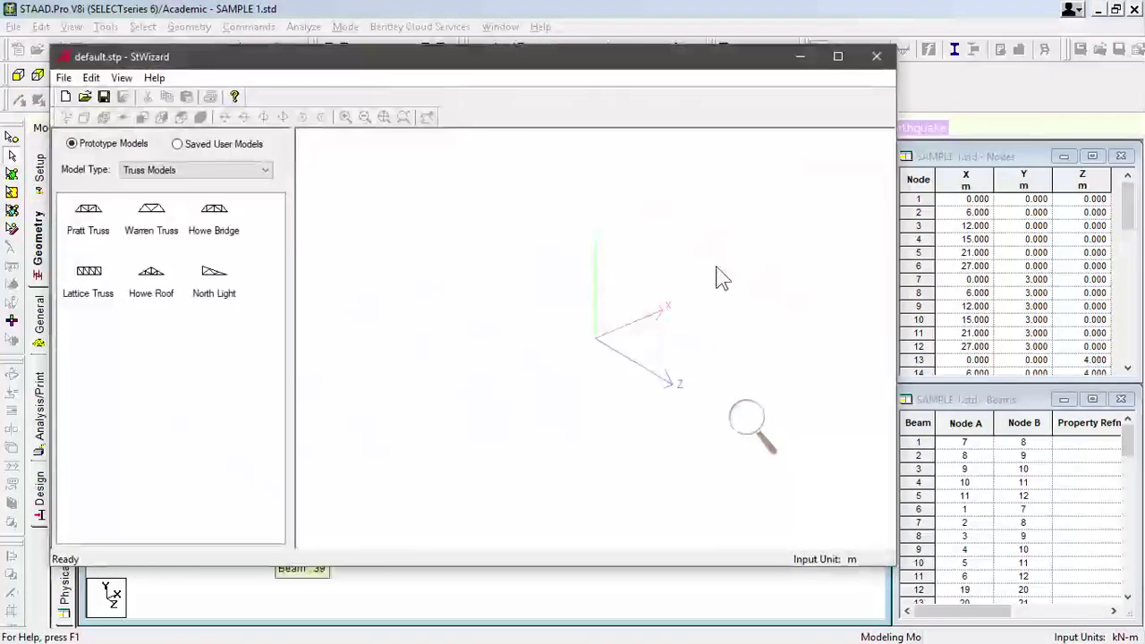
left_click(207, 220)
left_click_drag(325, 61, 393, 60)
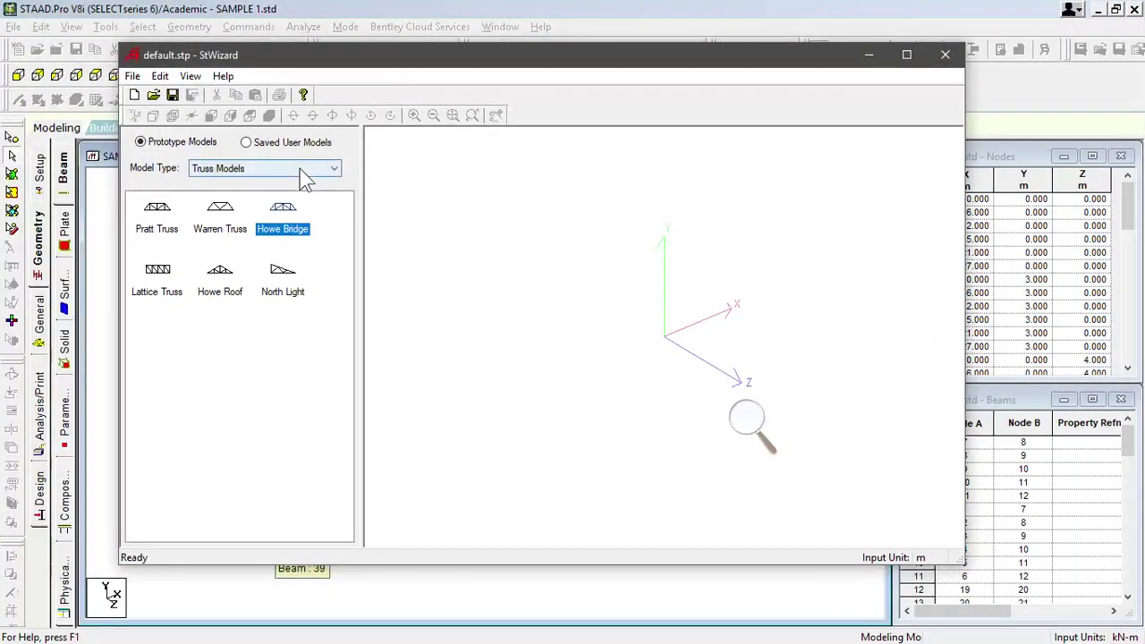
left_click(299, 168)
left_click(267, 195)
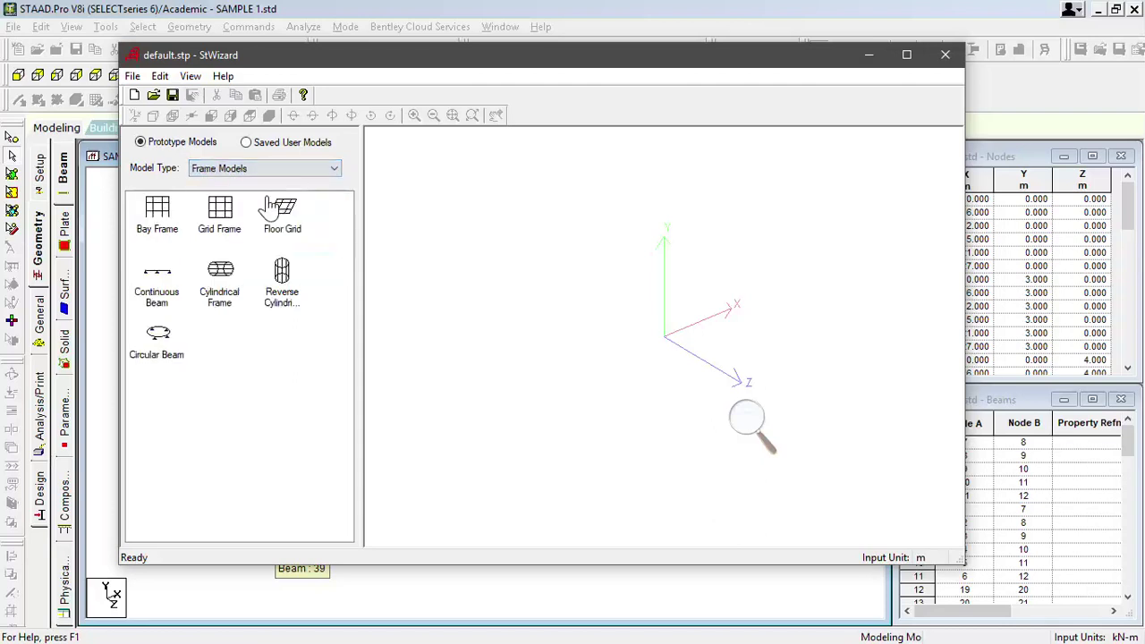
double_click(163, 224)
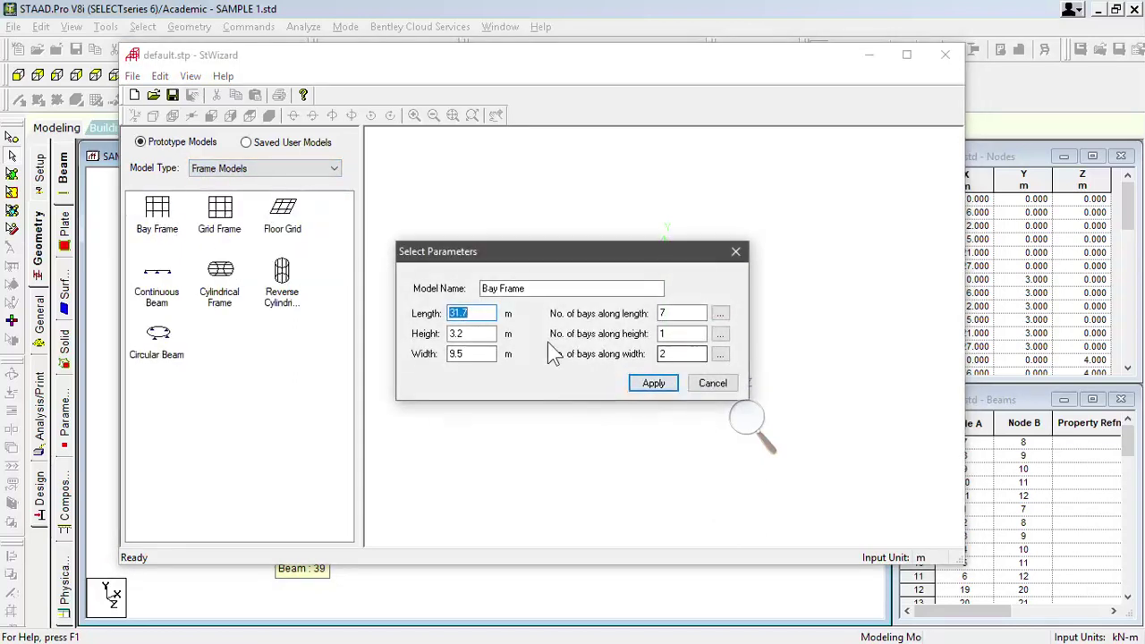
Step: Set the new bay frame's length to 27 m, height to 3.5 m and width to 10 m
type("27")
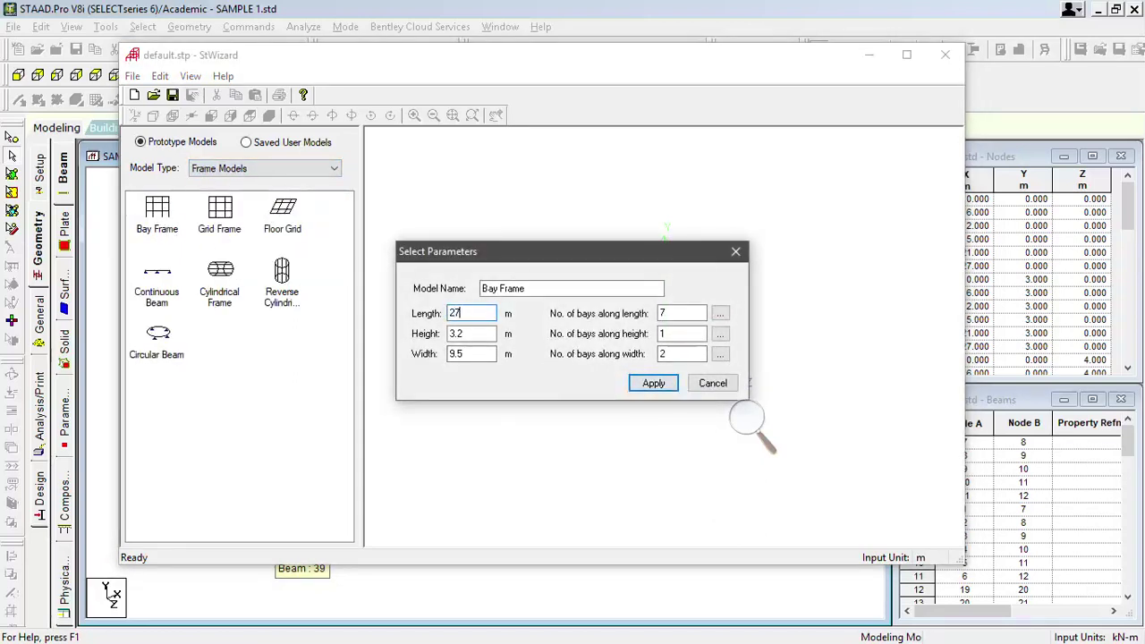
left_click_drag(468, 334, 424, 372)
type("3.5")
type("10")
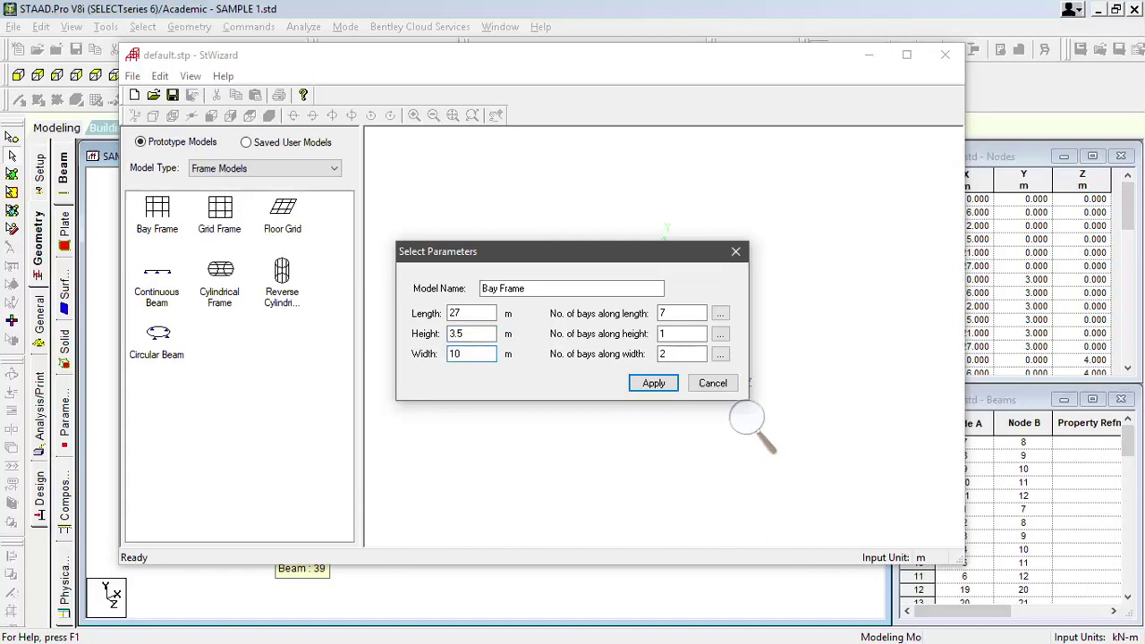